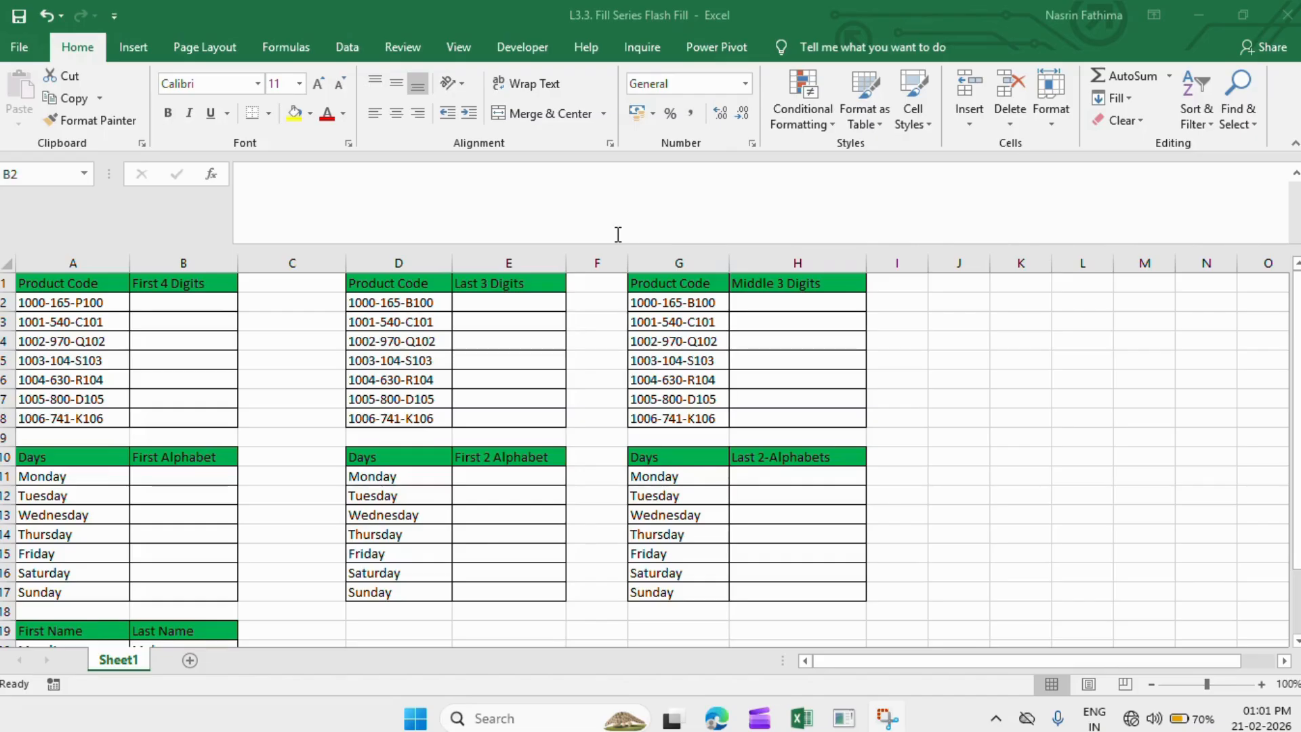
# - Compare the product code in A2 with the empty First 4 Digits cell B2
pyautogui.click(178, 306)
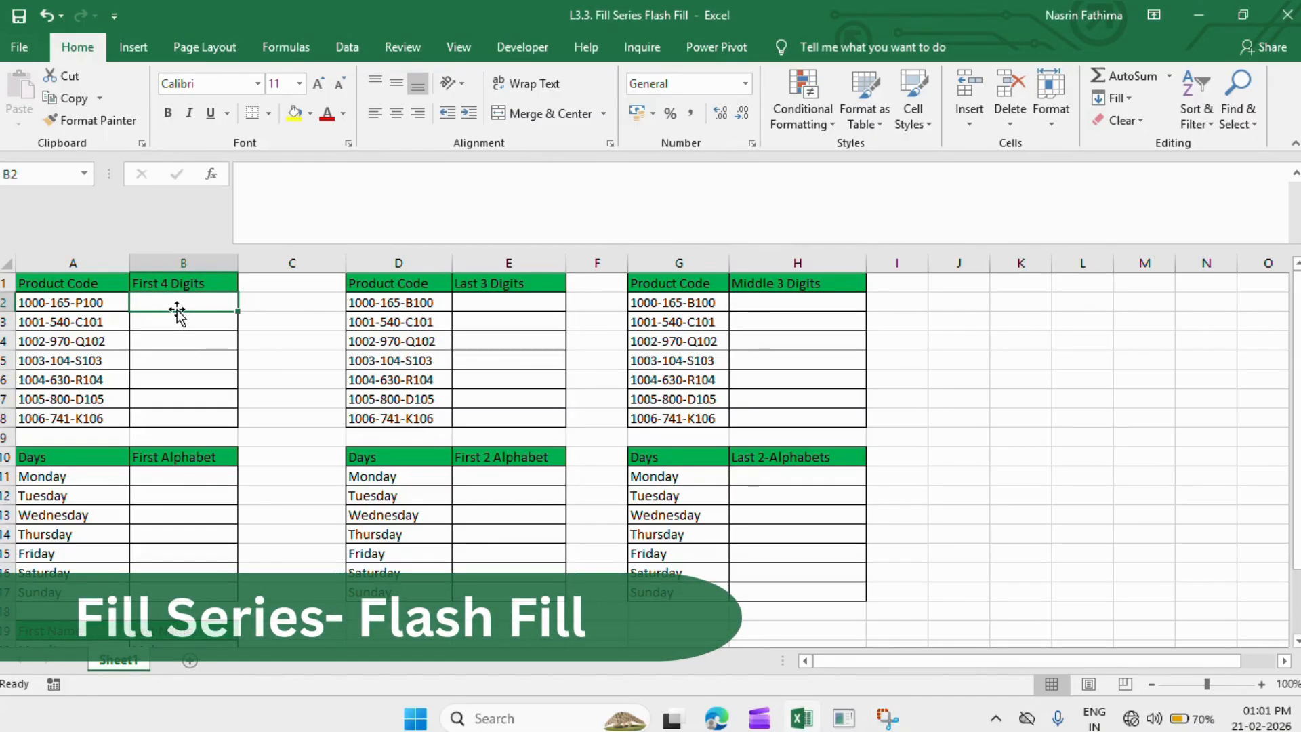
pyautogui.click(59, 298)
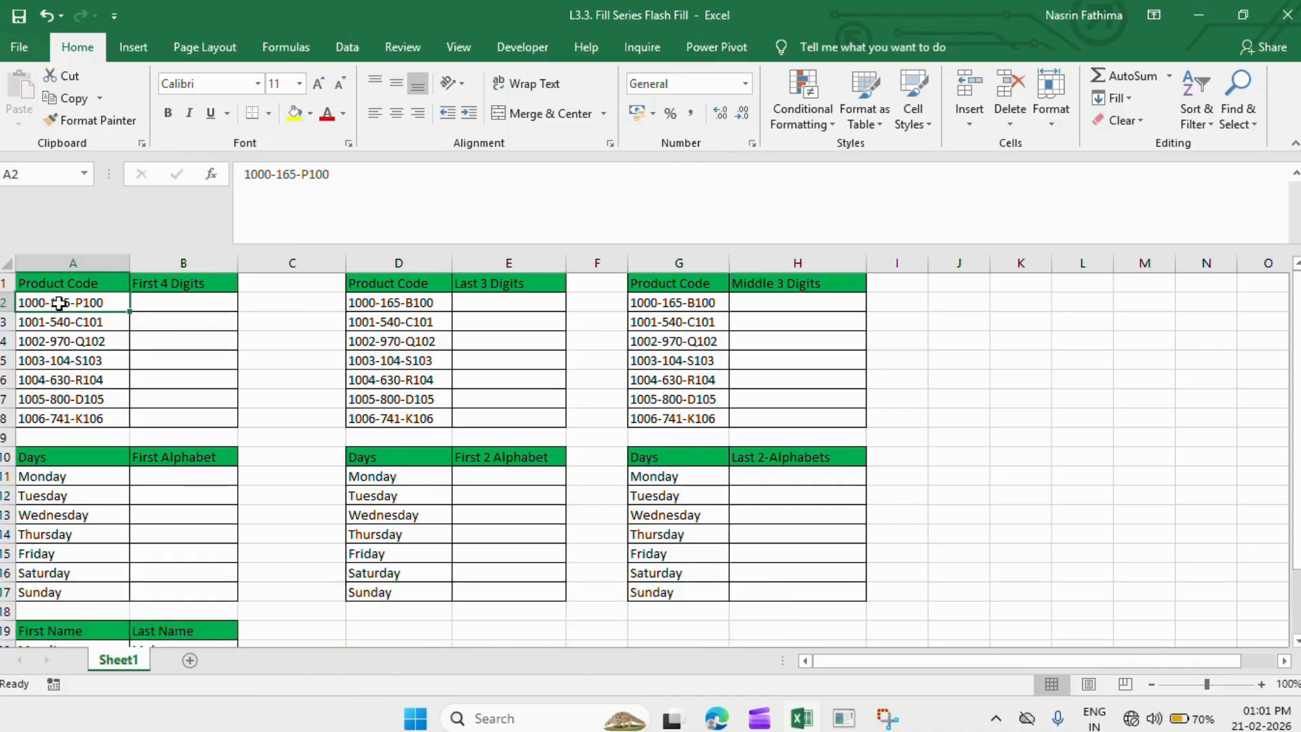
pyautogui.click(150, 304)
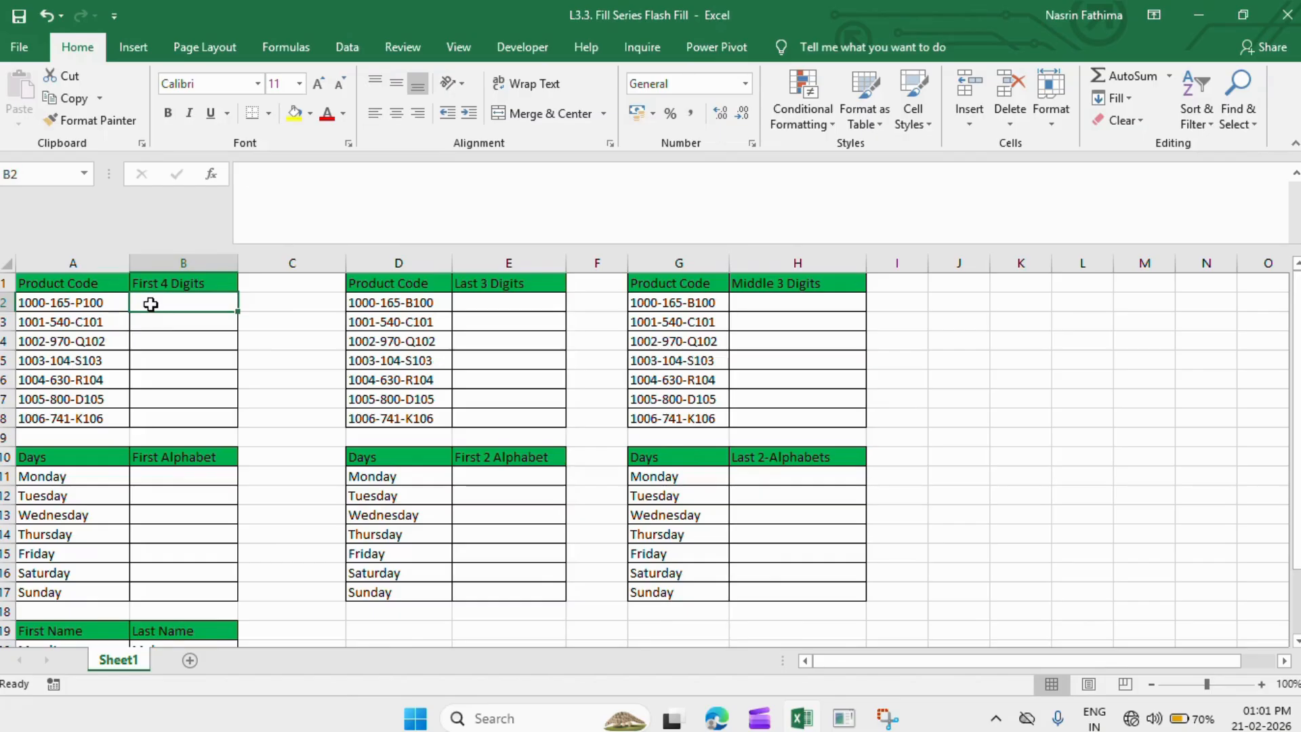
pyautogui.click(99, 299)
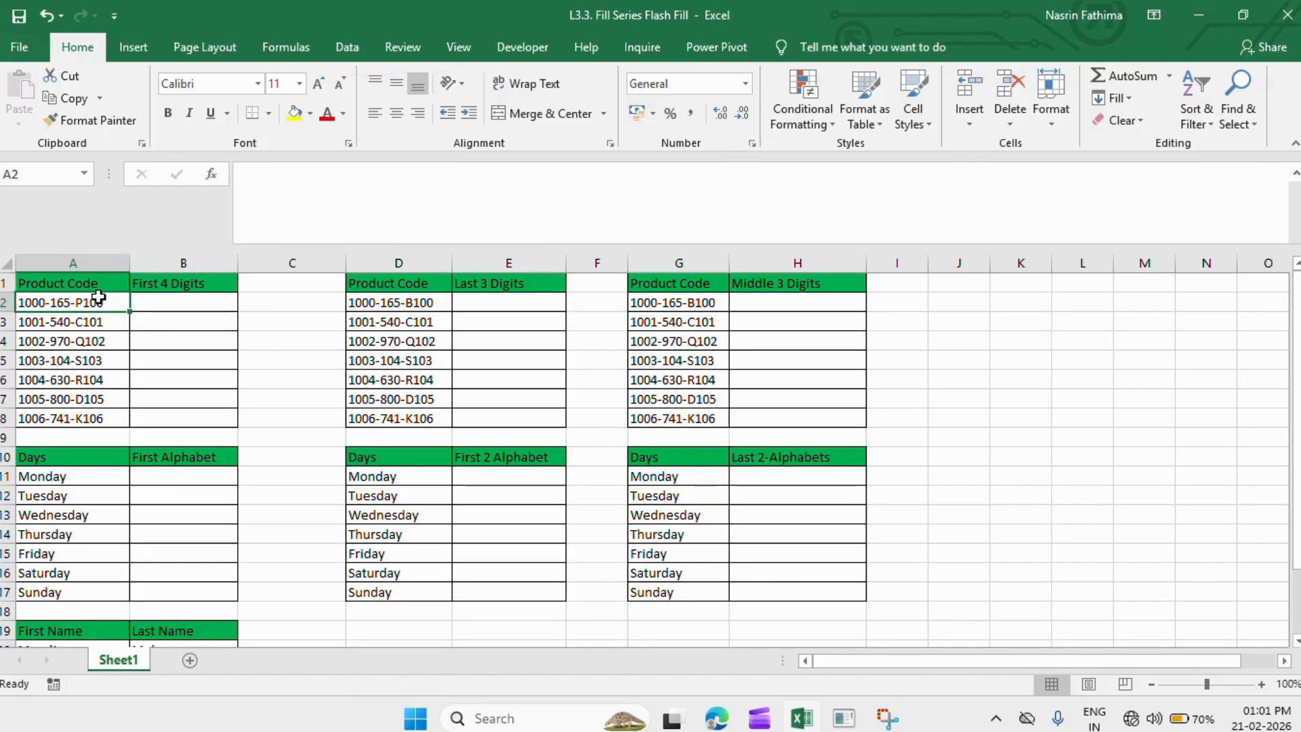
pyautogui.click(156, 303)
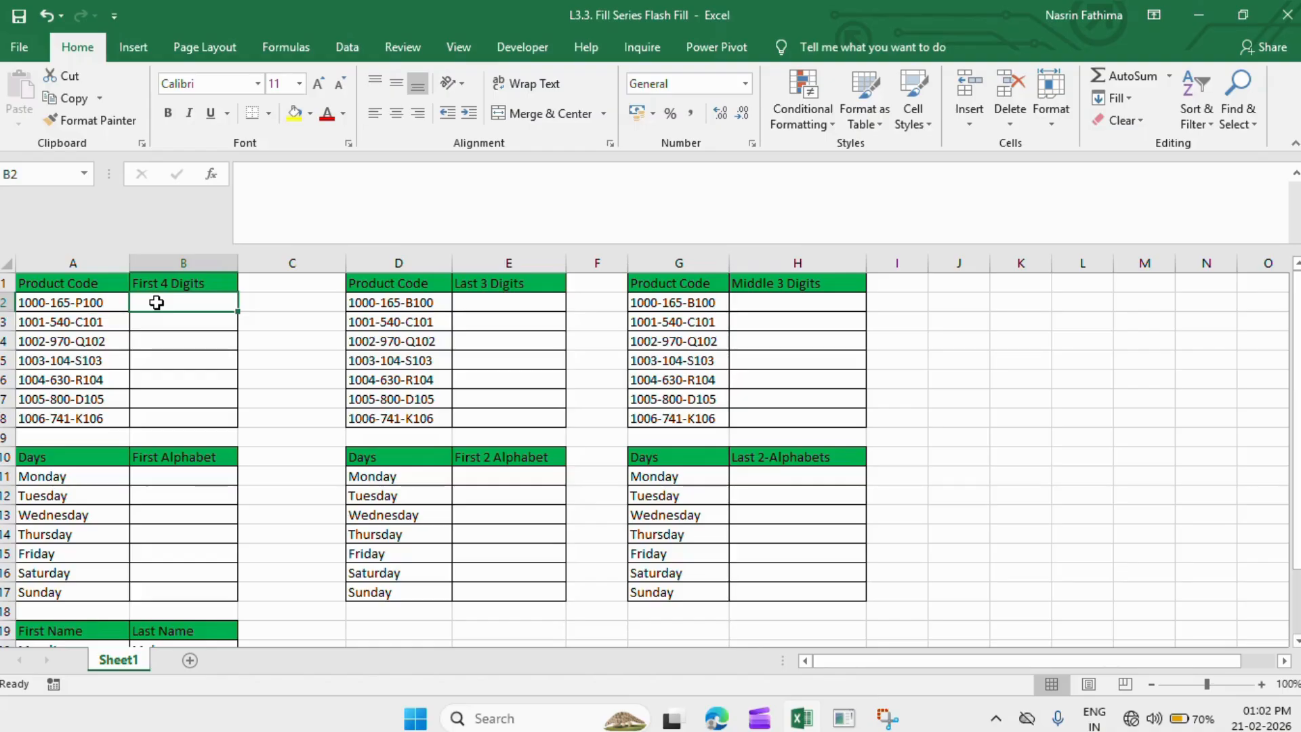
pyautogui.click(32, 298)
# - Enter 1000 in B2 and Flash Fill B3:B8 with 1001 through 1006
pyautogui.doubleClick(164, 303)
pyautogui.write('1000')
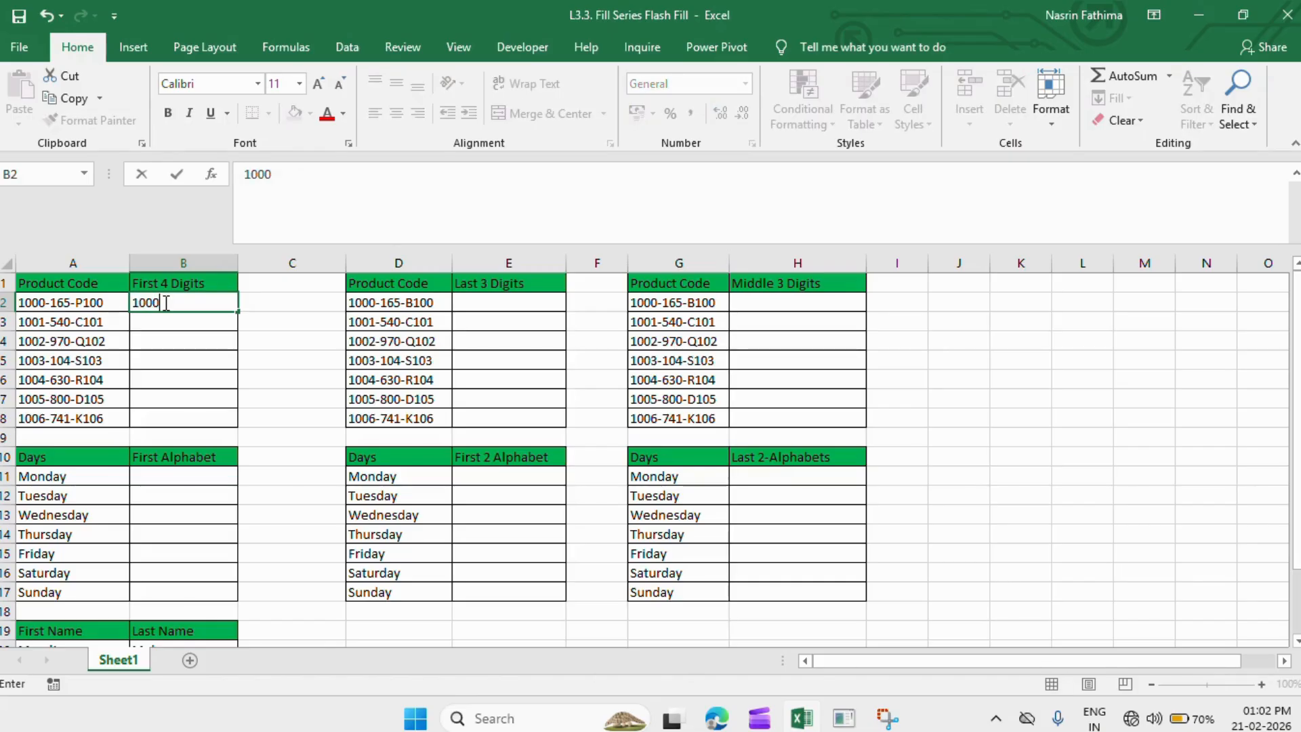
pyautogui.press('Return')
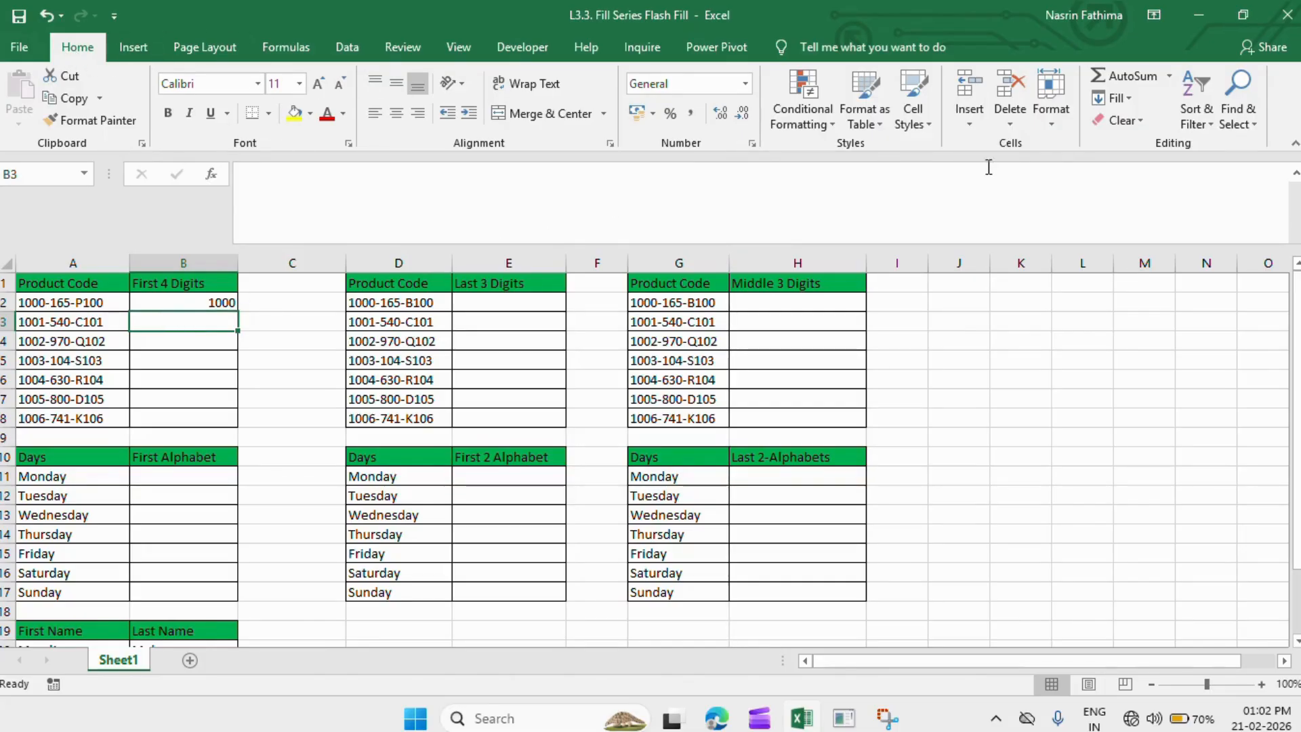
pyautogui.click(1108, 101)
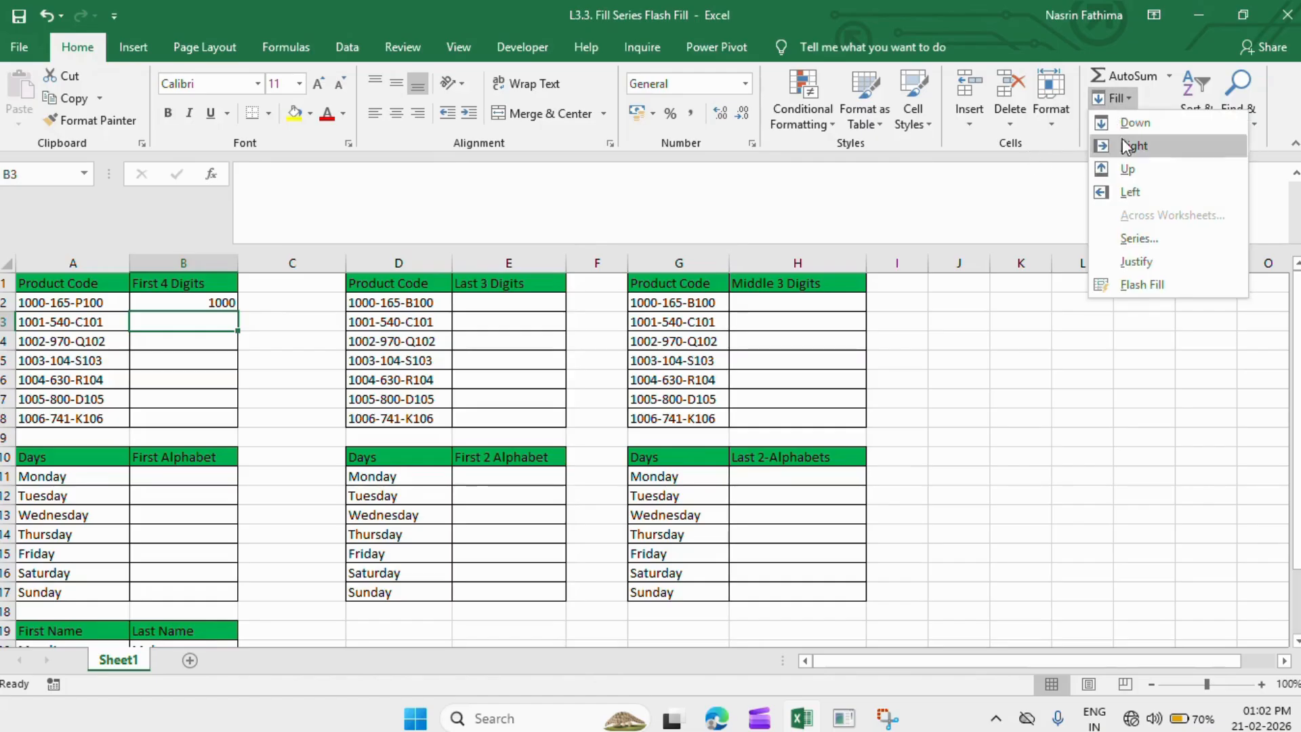
pyautogui.click(1145, 285)
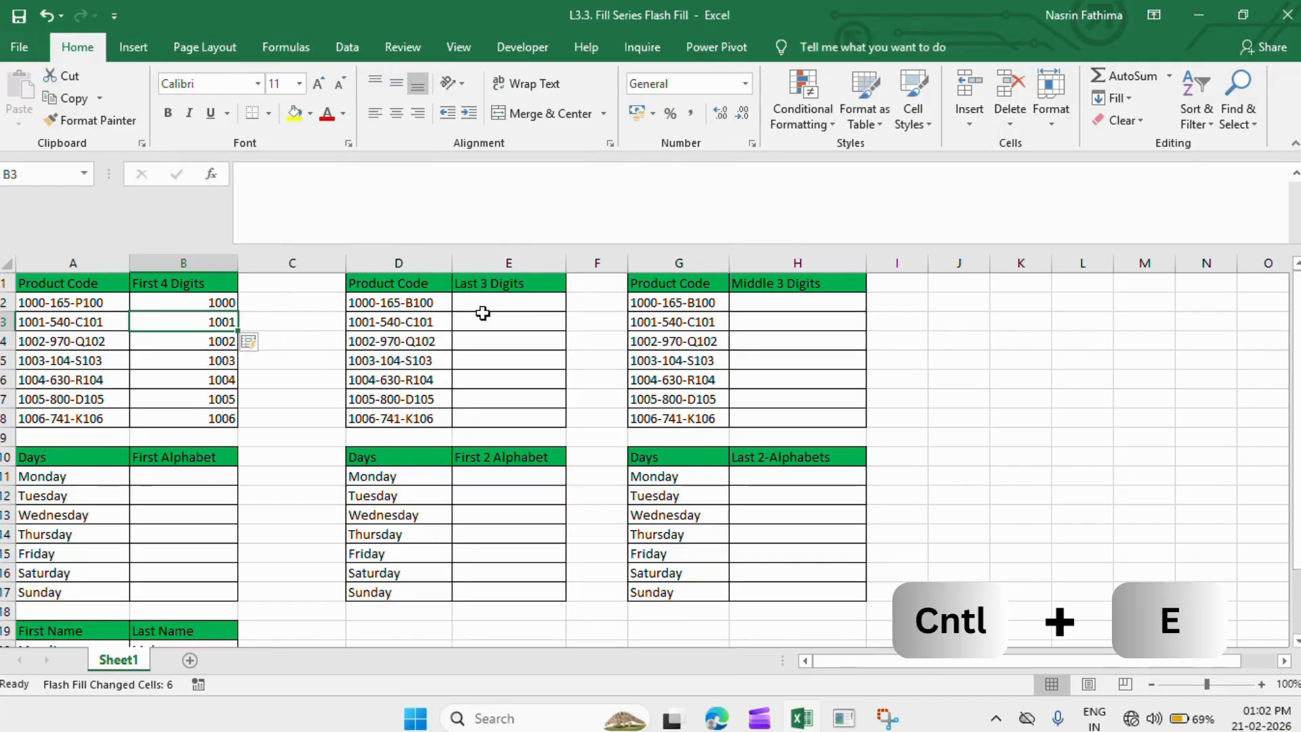
# - Enter 100 in E2, undo the wrong all-100 Flash Fill, and add 101 as a second example
pyautogui.click(505, 302)
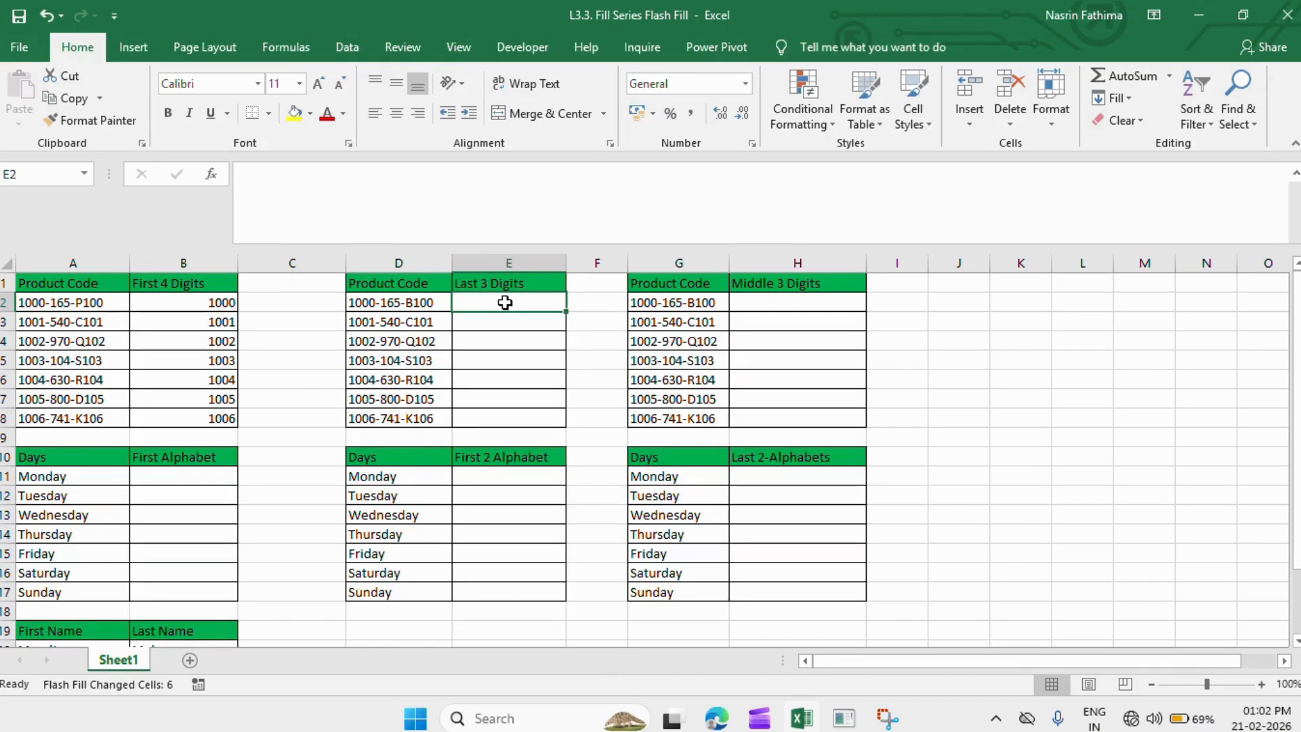
pyautogui.write('100')
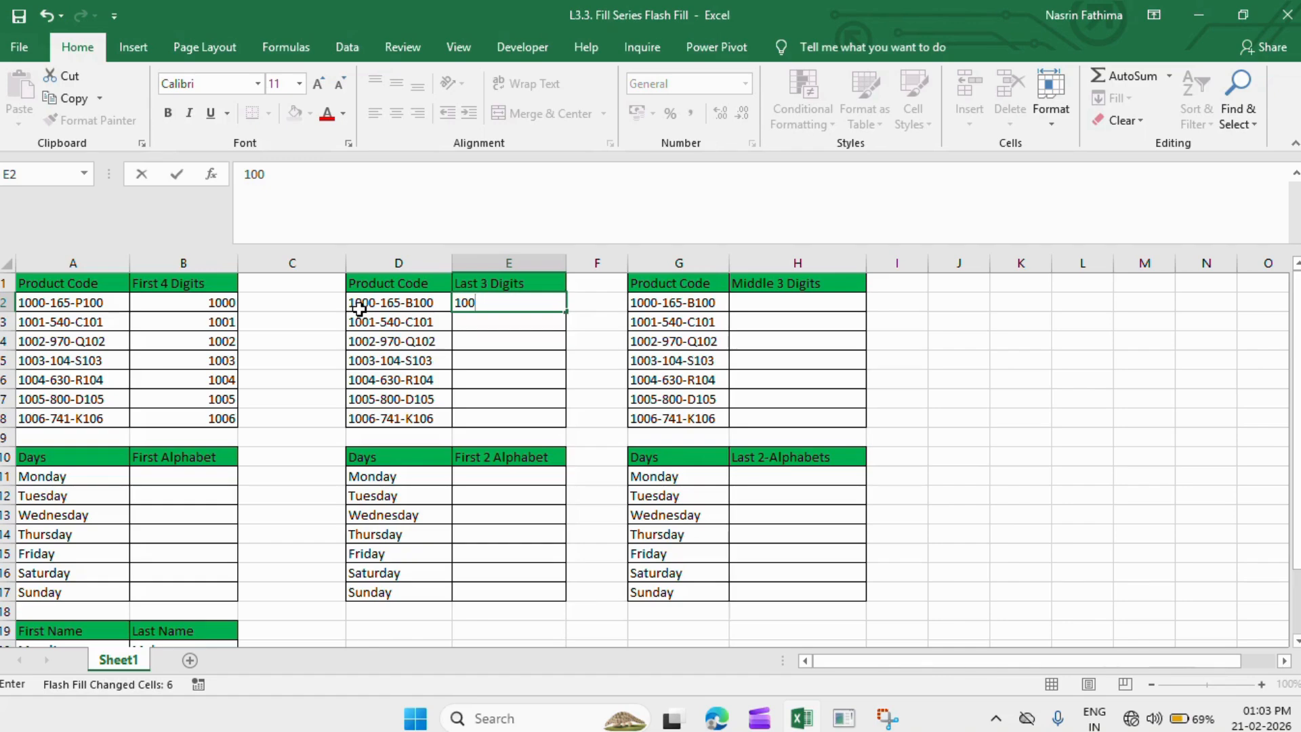
pyautogui.click(359, 309)
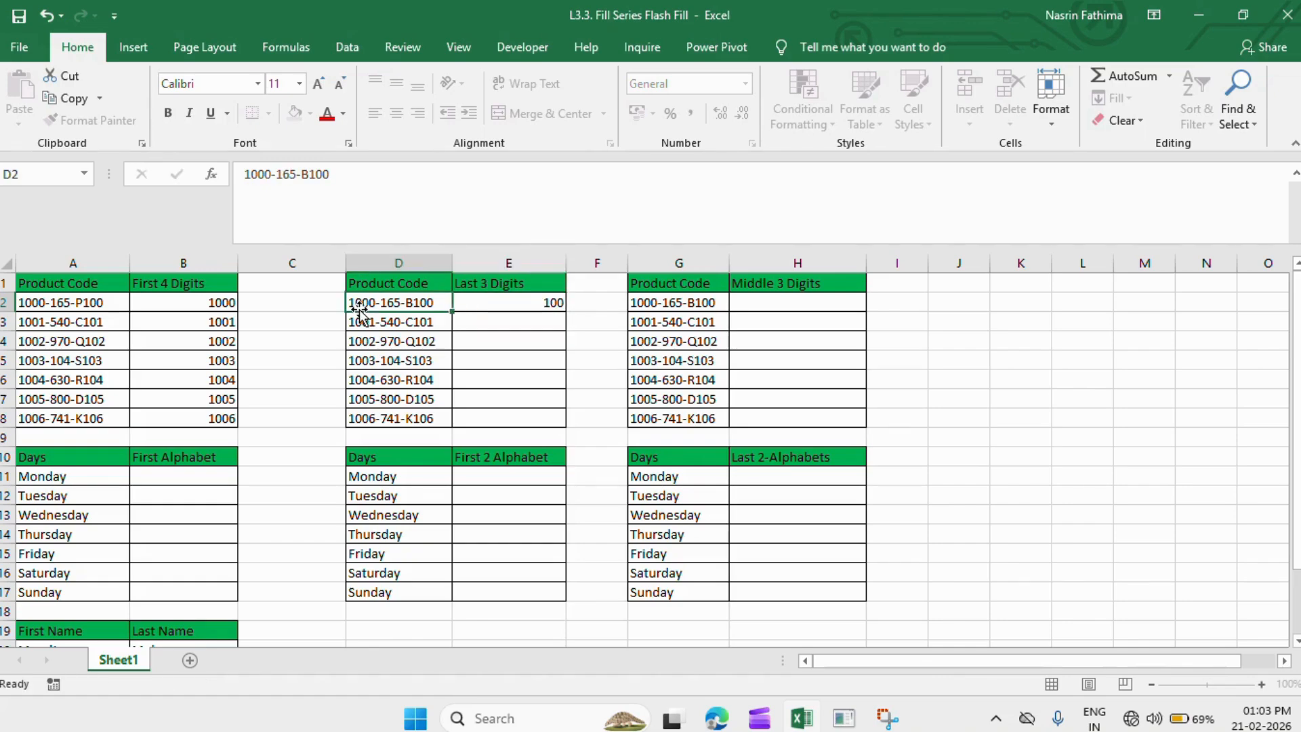
pyautogui.click(496, 320)
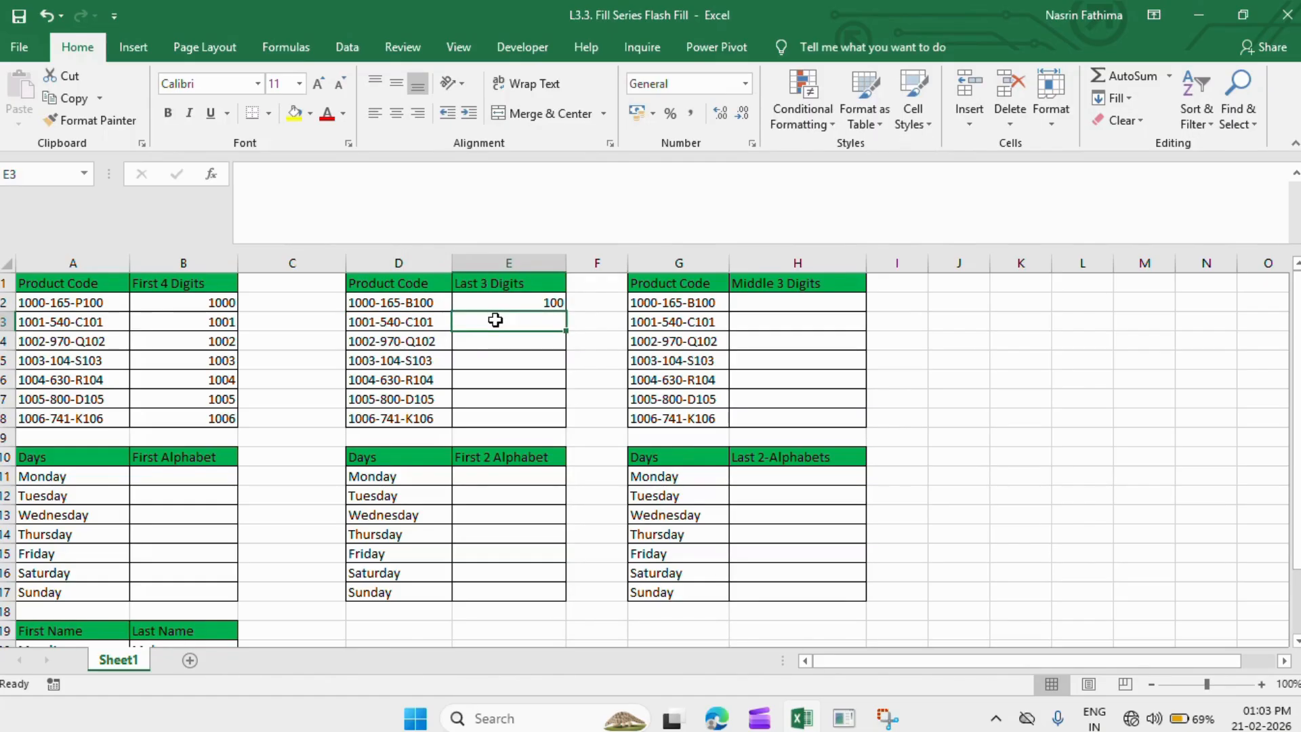
pyautogui.hotkey('ctrl', 'e')
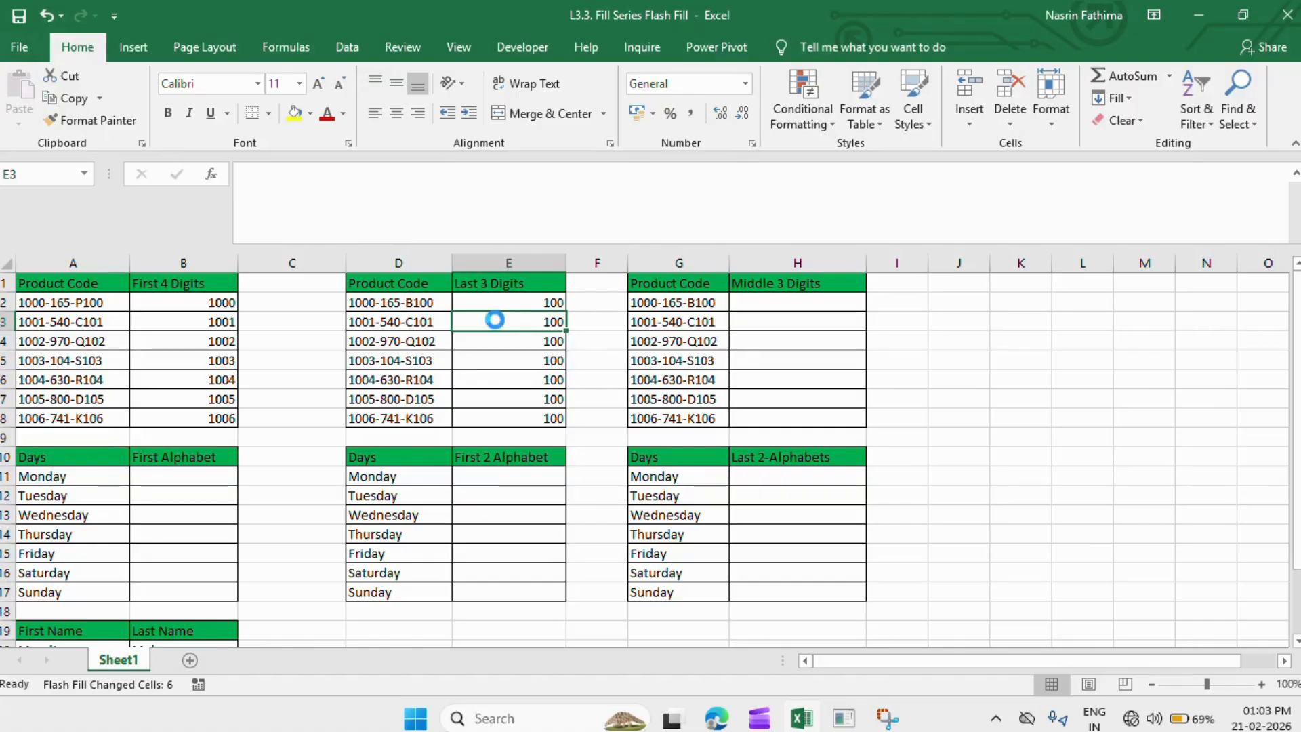
pyautogui.hotkey('ctrl', 'z')
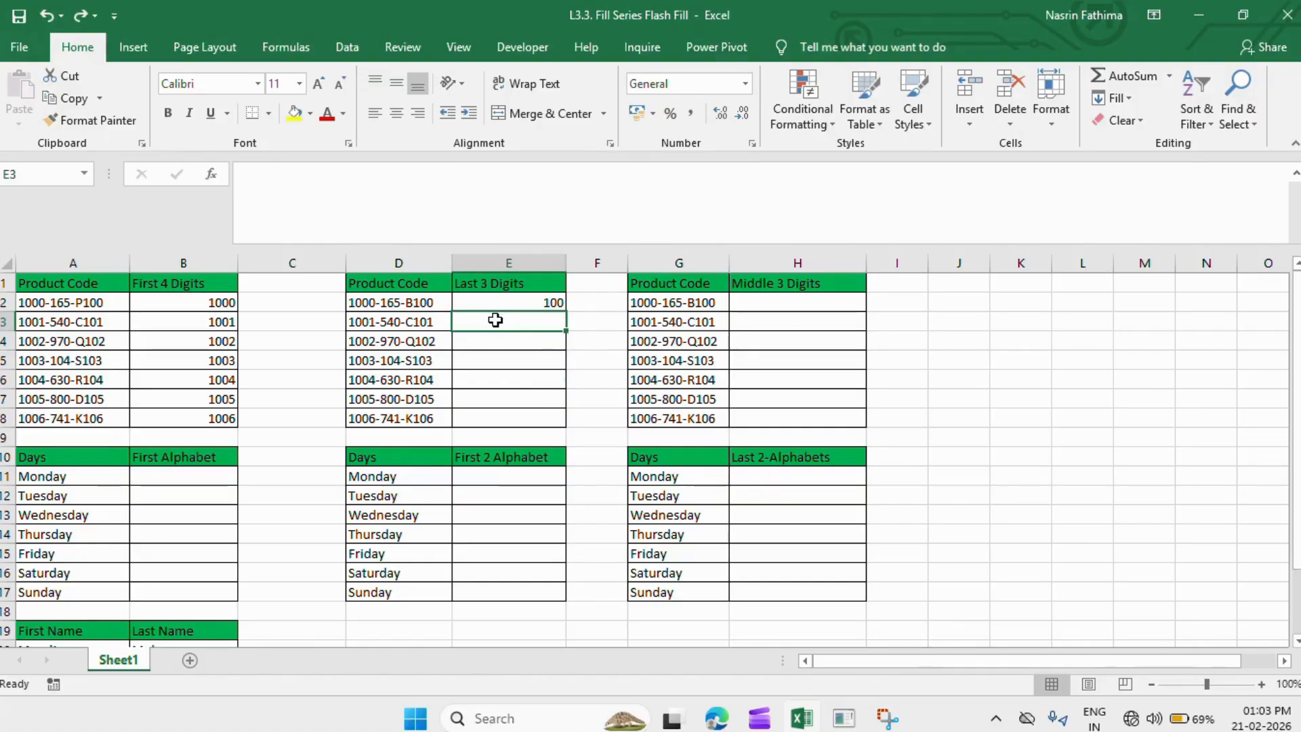
pyautogui.write('10')
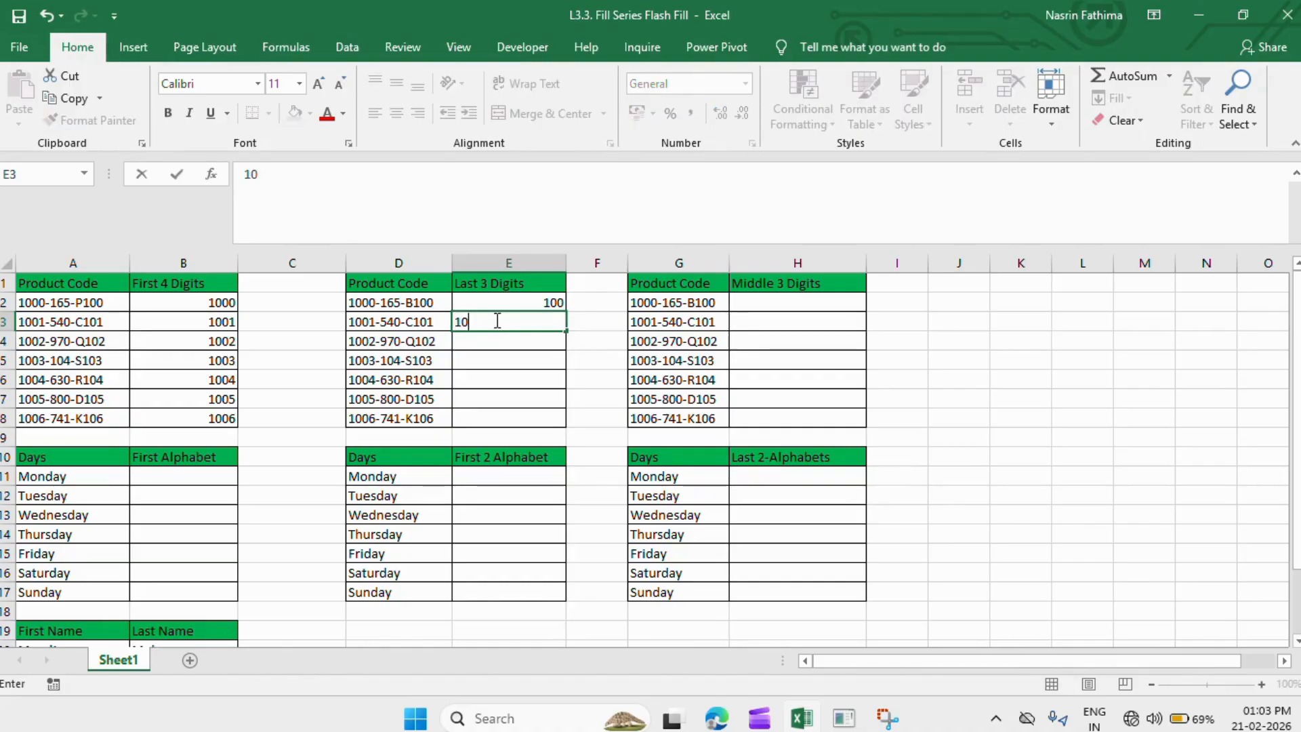
pyautogui.write('1')
pyautogui.press('Return')
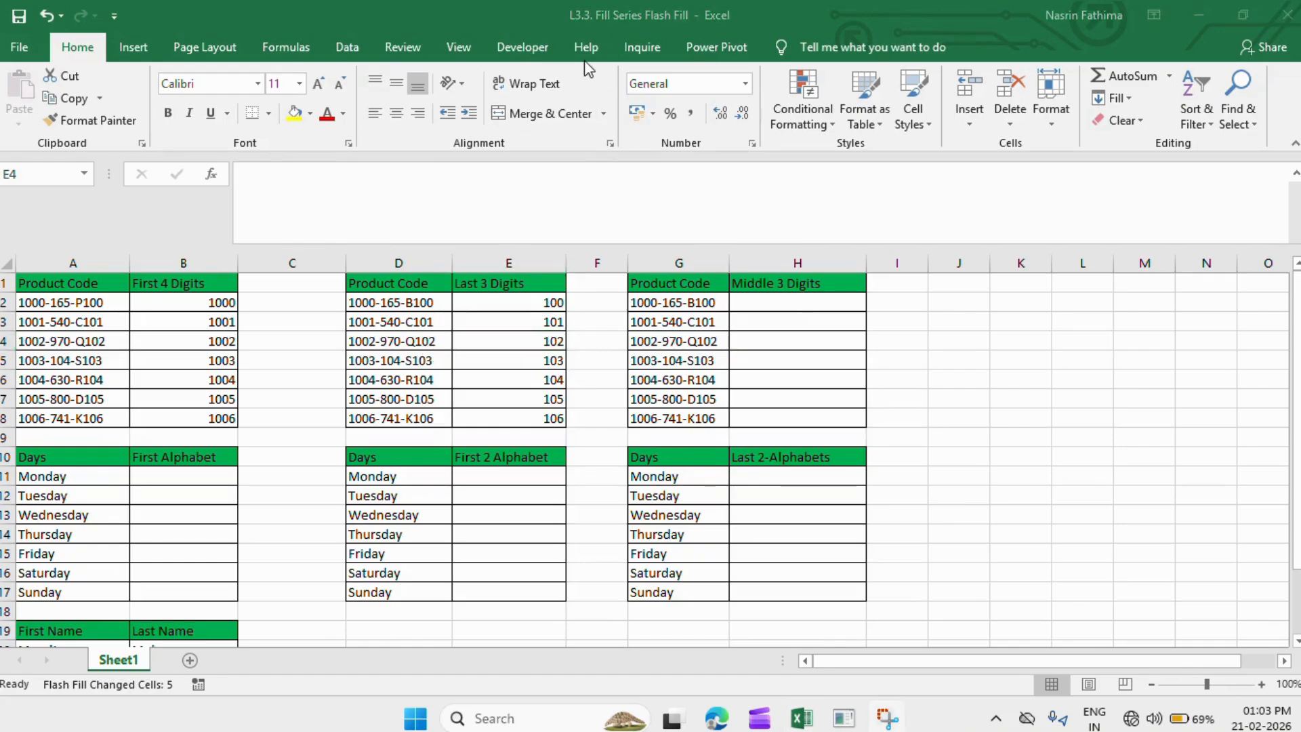
# - Enter 165 in H2 and Flash Fill H3:H8 with 540, 970, 104, 630, 800, 741
pyautogui.click(775, 298)
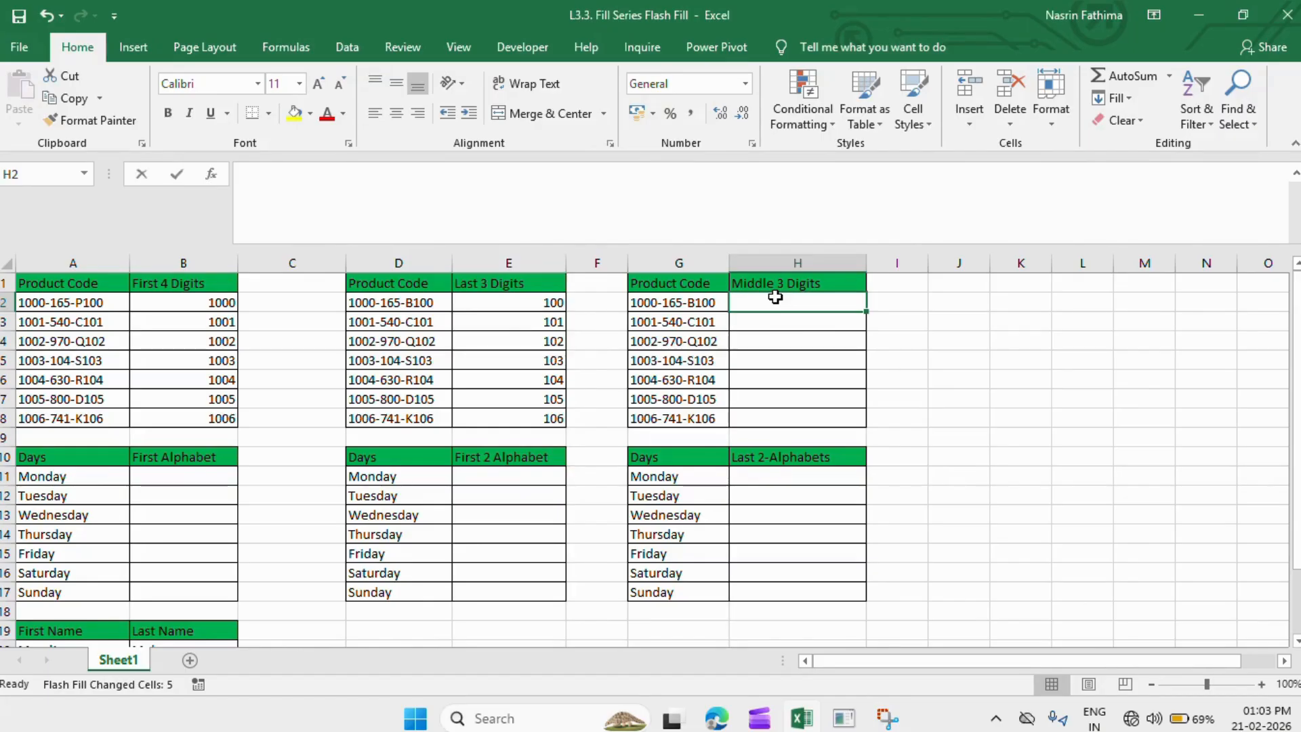
pyautogui.write('165')
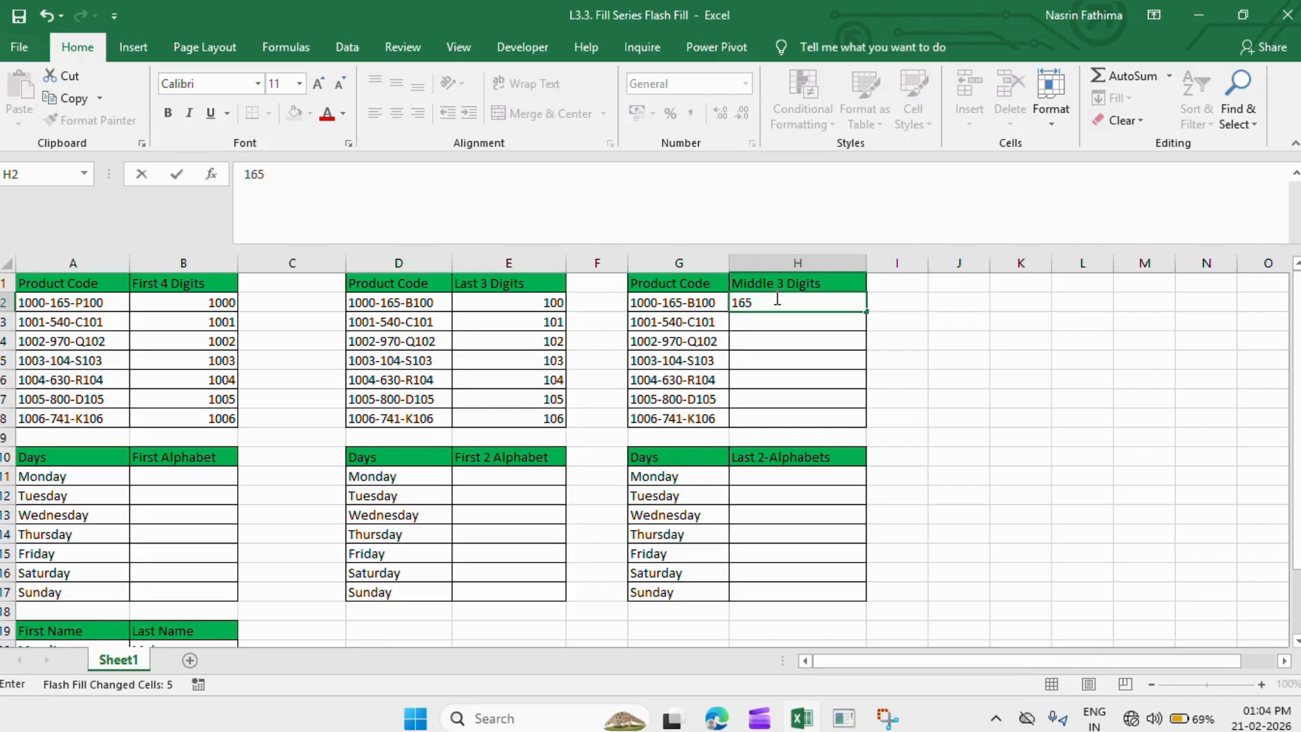
pyautogui.press('Return')
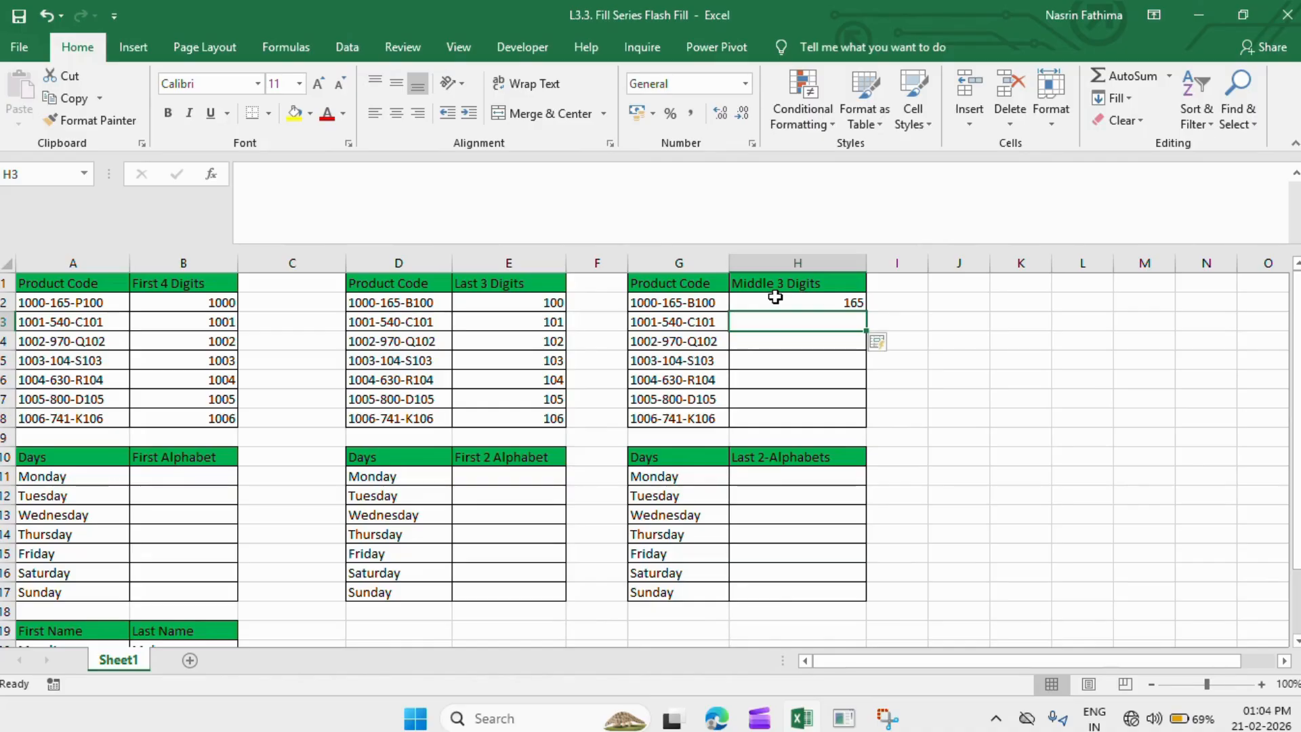
pyautogui.hotkey('ctrl', 'e')
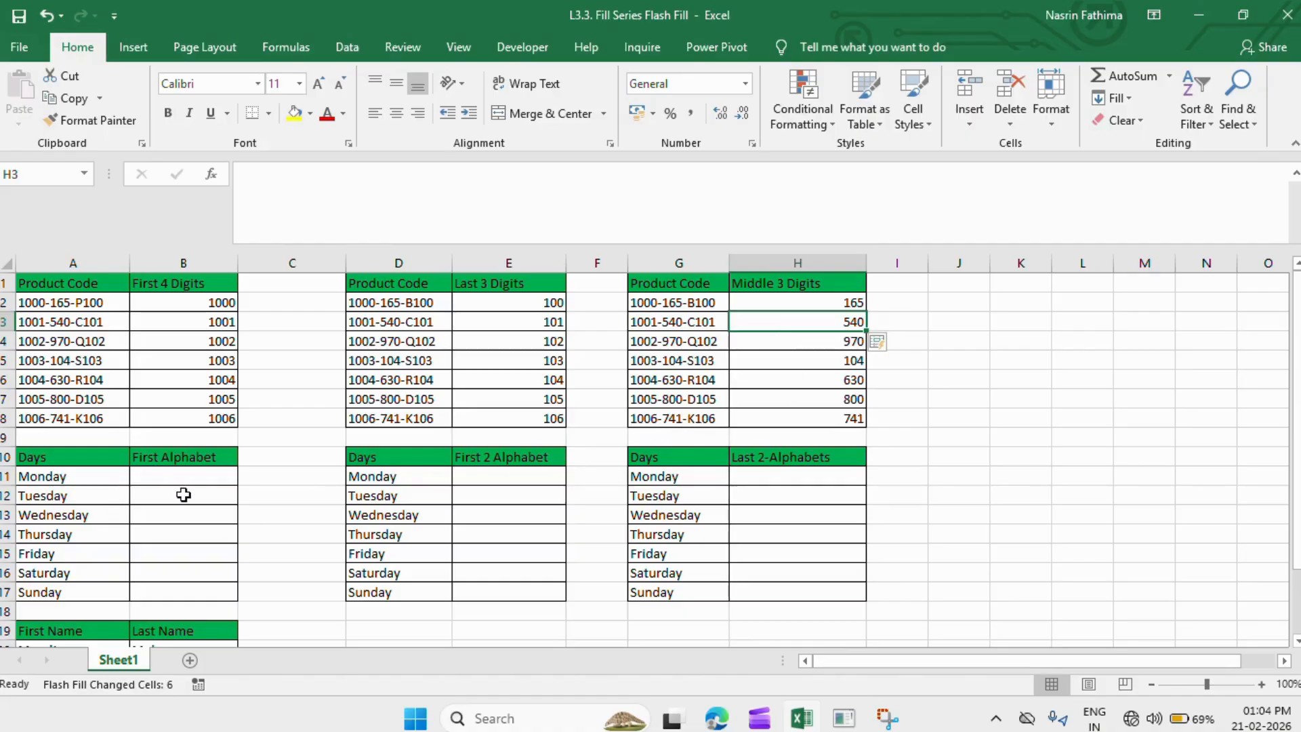
pyautogui.click(166, 478)
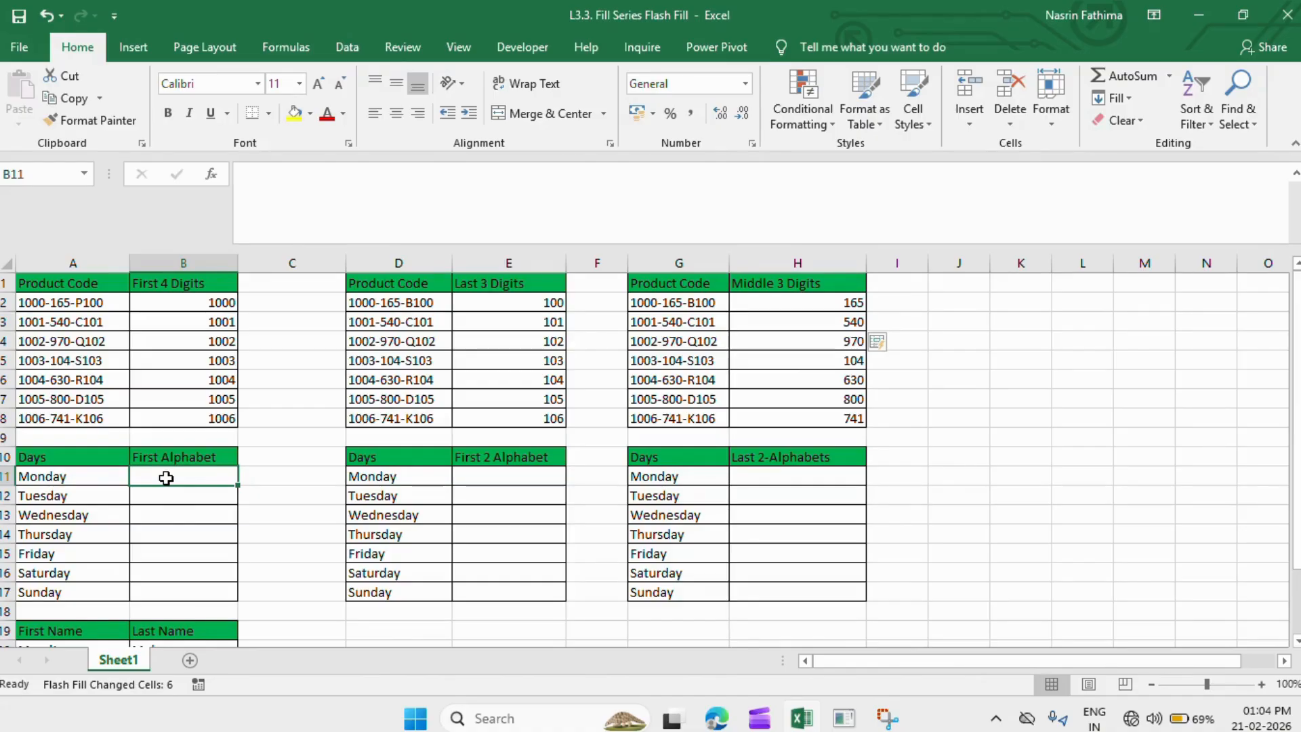
# - Enter a lowercase m in B11 and Flash Fill the other days' first letters
pyautogui.write('m')
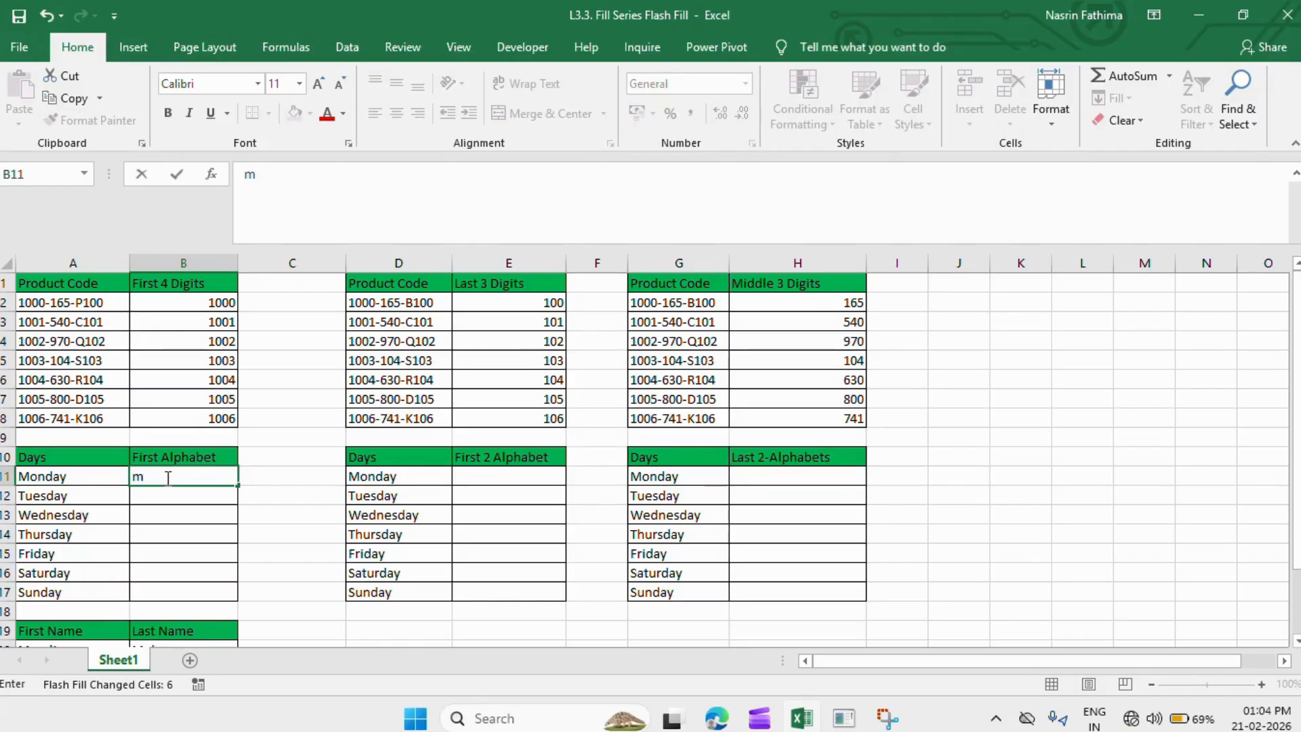
pyautogui.click(52, 479)
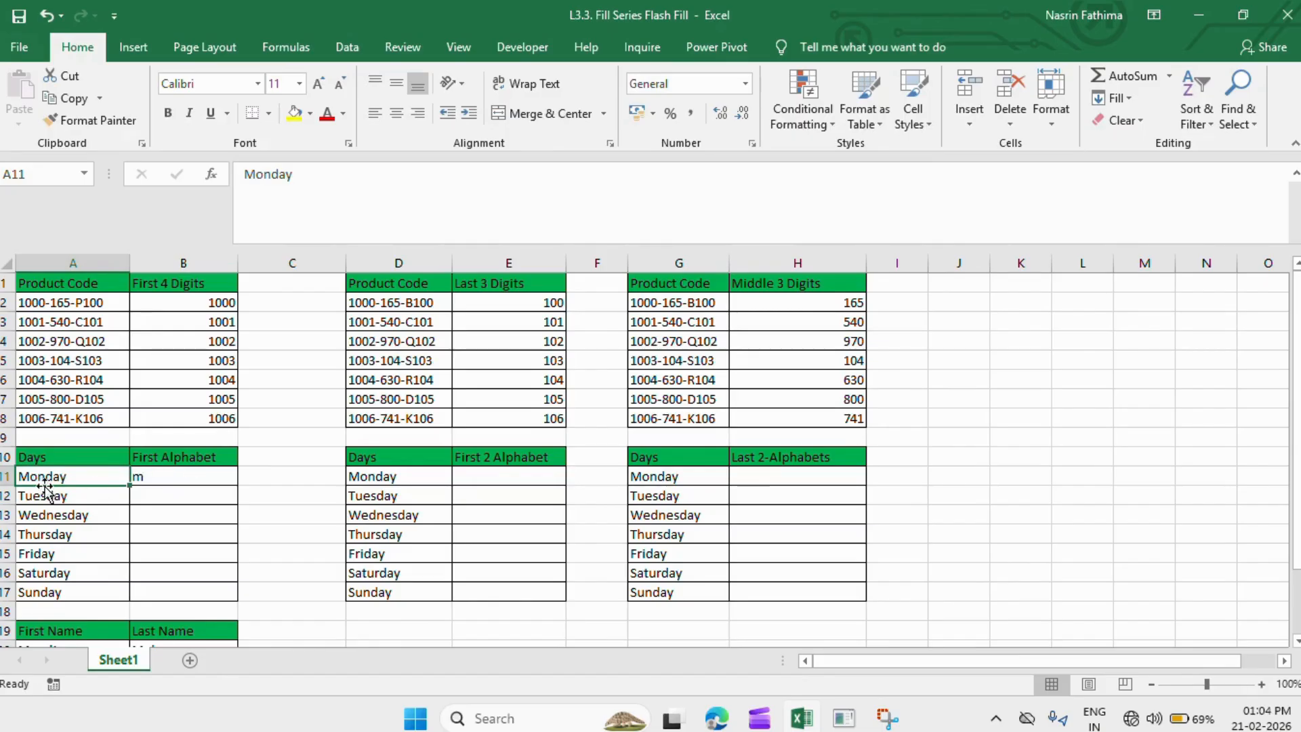
pyautogui.click(161, 472)
pyautogui.press('Down')
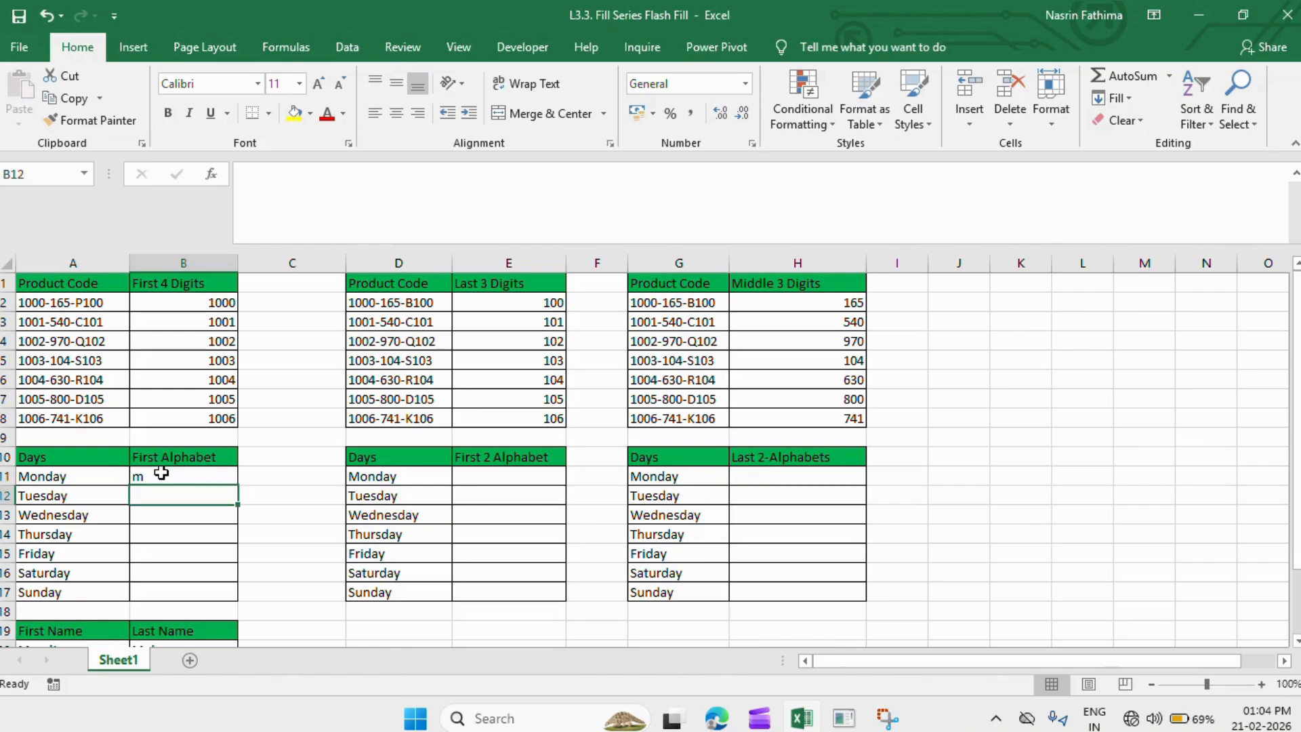
pyautogui.hotkey('ctrl', 'e')
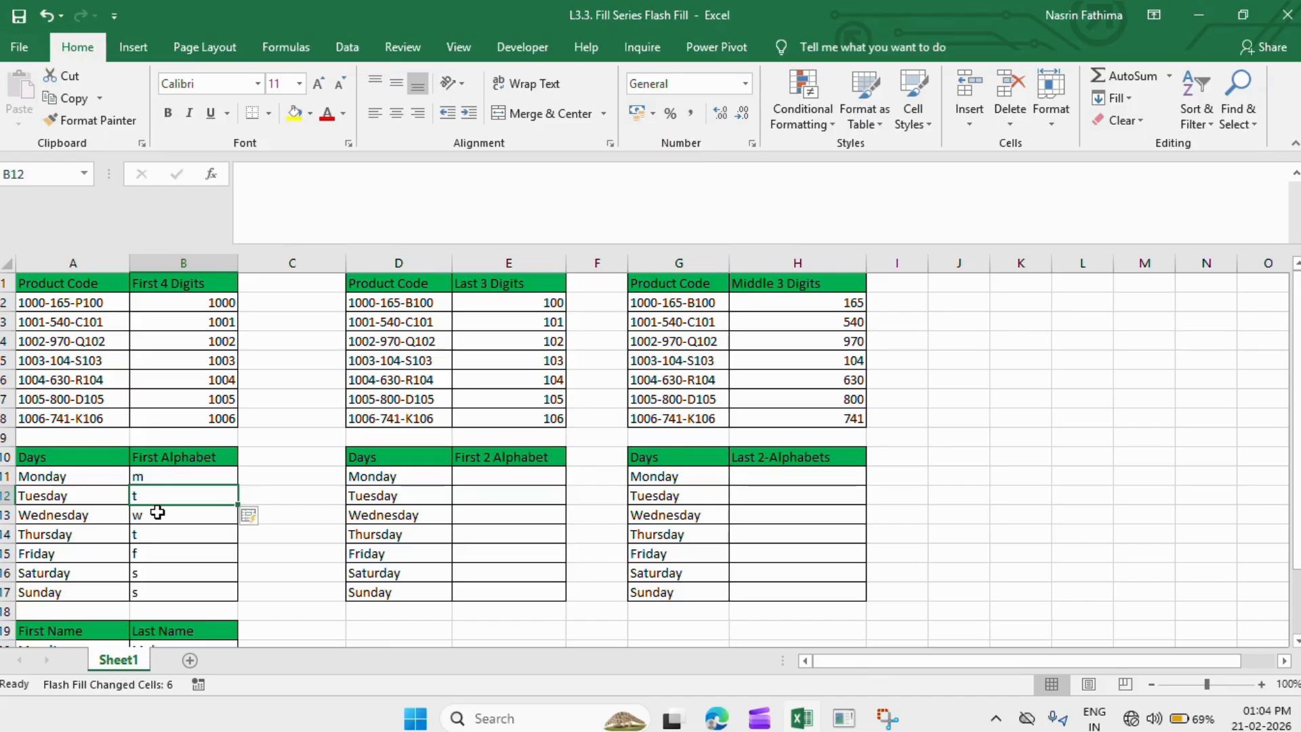
# - Undo the lowercase results, retype a capital M in B11, and Flash Fill T, W, T, F, S, S
pyautogui.hotkey('ctrl', 'z')
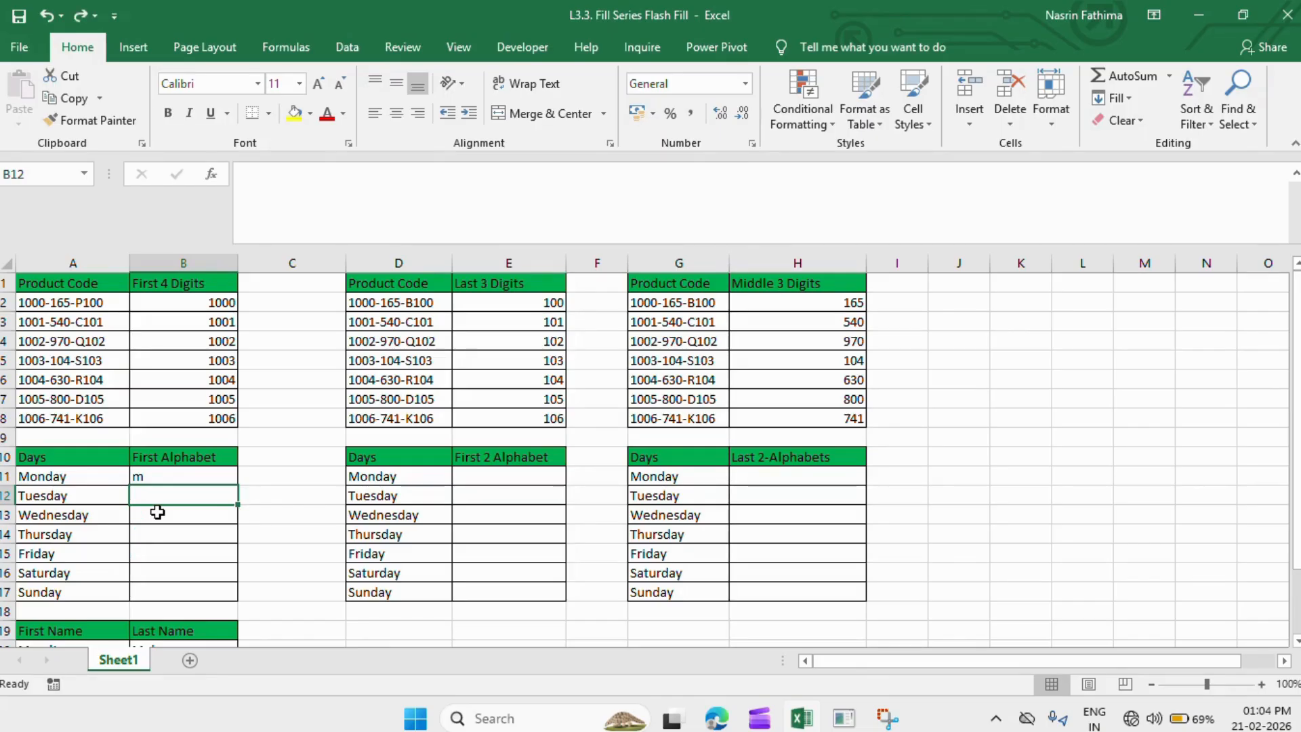
pyautogui.press('Up')
pyautogui.press('BackSpace')
pyautogui.write('M')
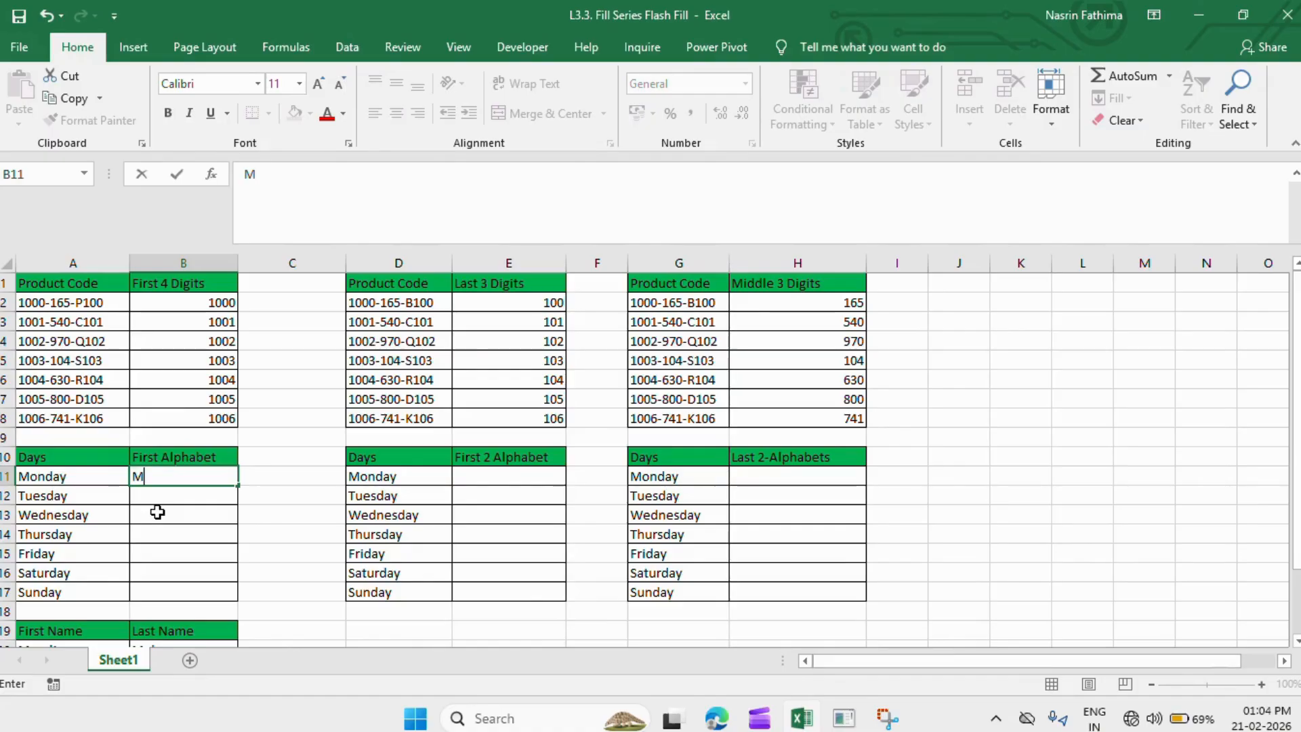
pyautogui.press('Return')
pyautogui.hotkey('ctrl', 'e')
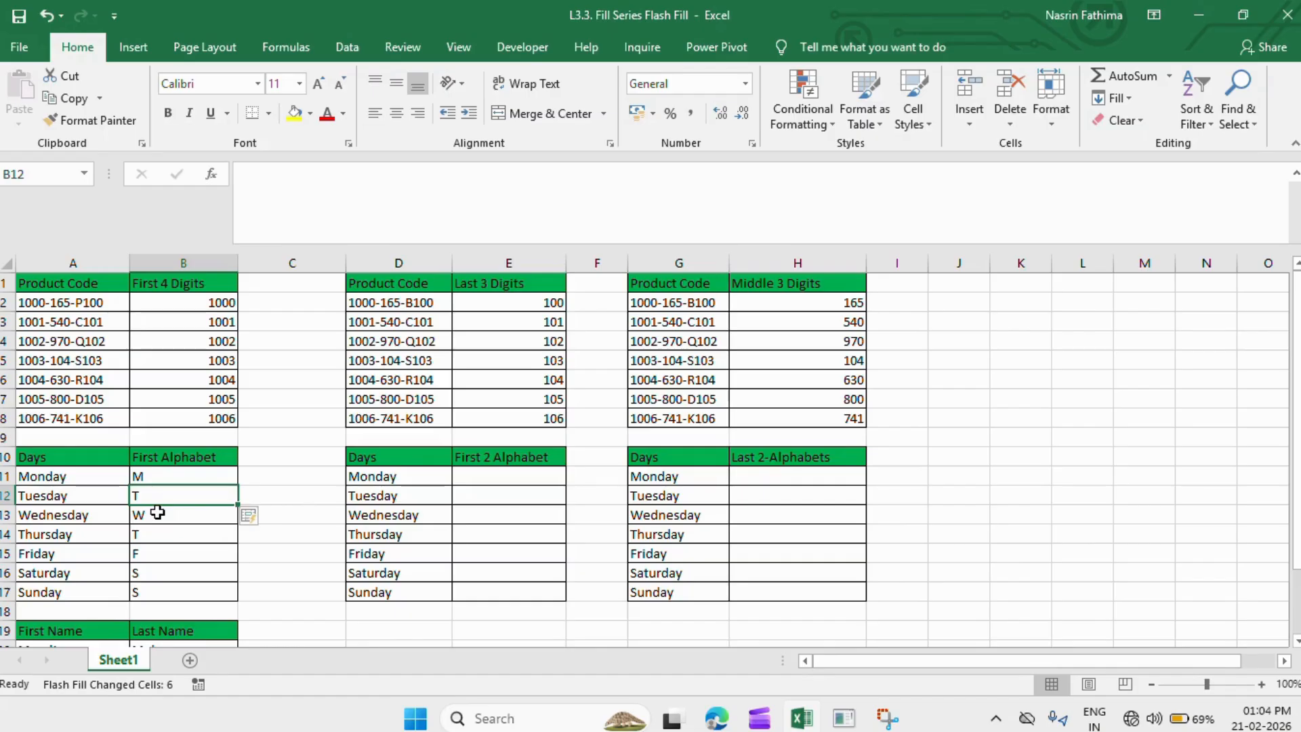
pyautogui.click(508, 474)
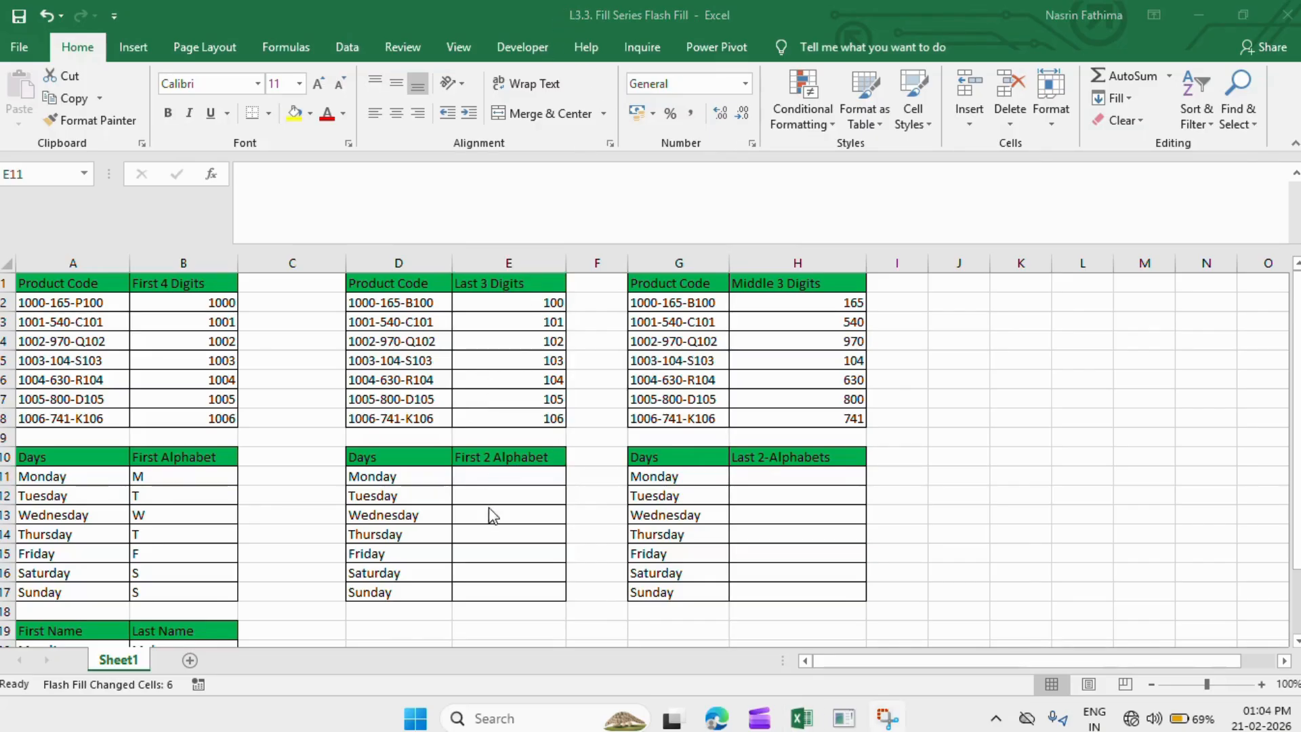
# - Enter Mo in E11 and Flash Fill Tu, We, Th, Fr, Sa, Su below it
pyautogui.click(494, 479)
pyautogui.write('Mo')
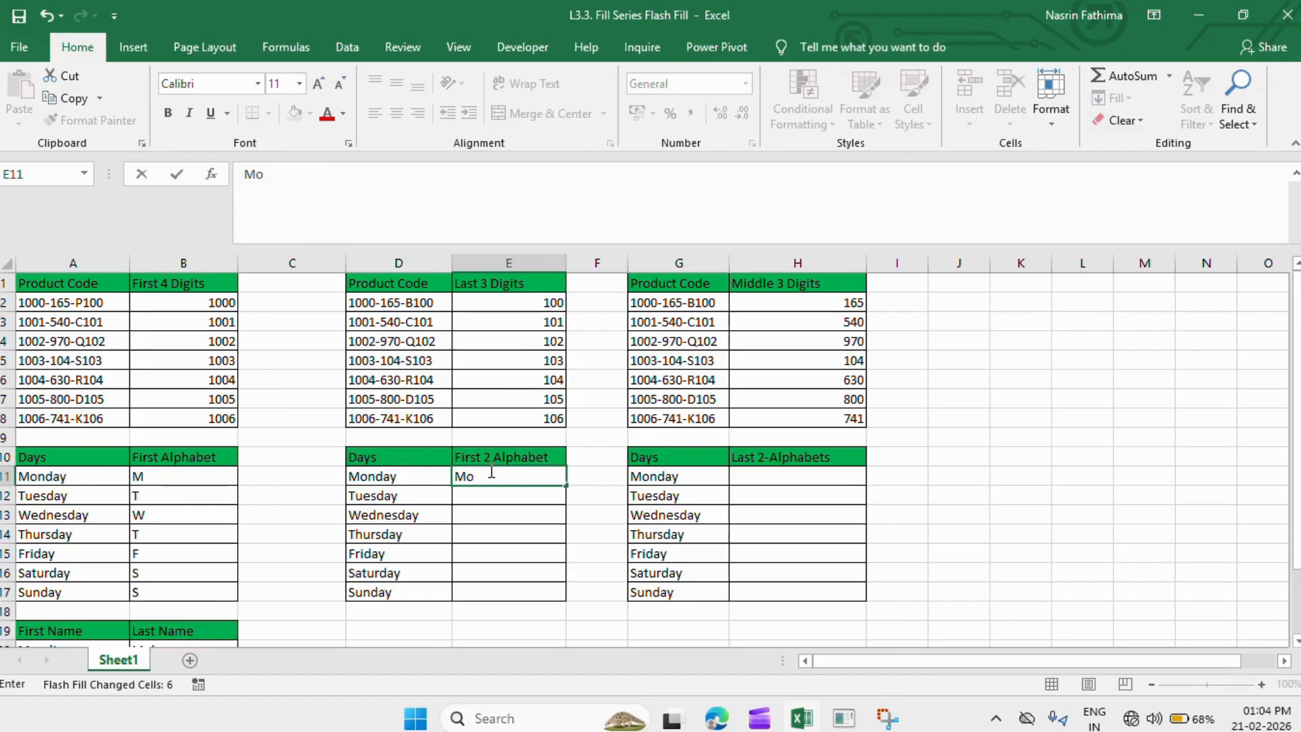
pyautogui.press('Return')
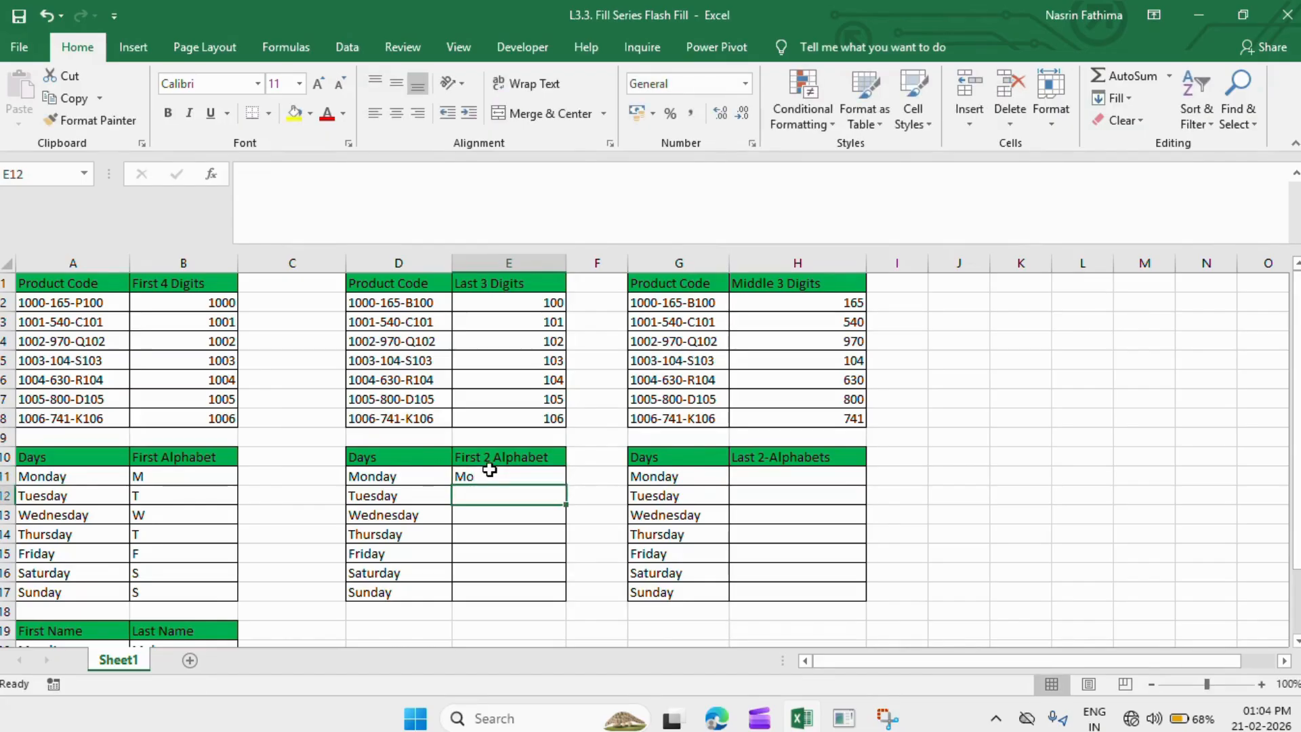
pyautogui.hotkey('ctrl', 'e')
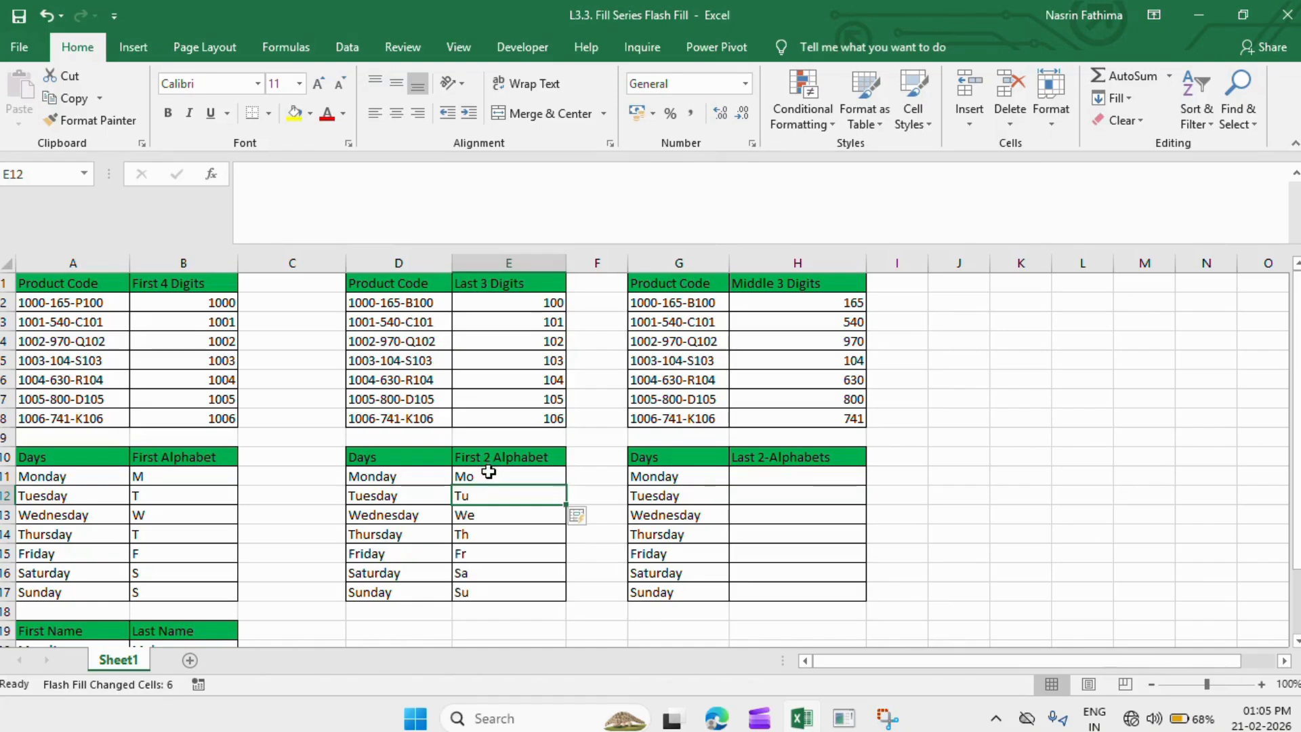
pyautogui.click(775, 483)
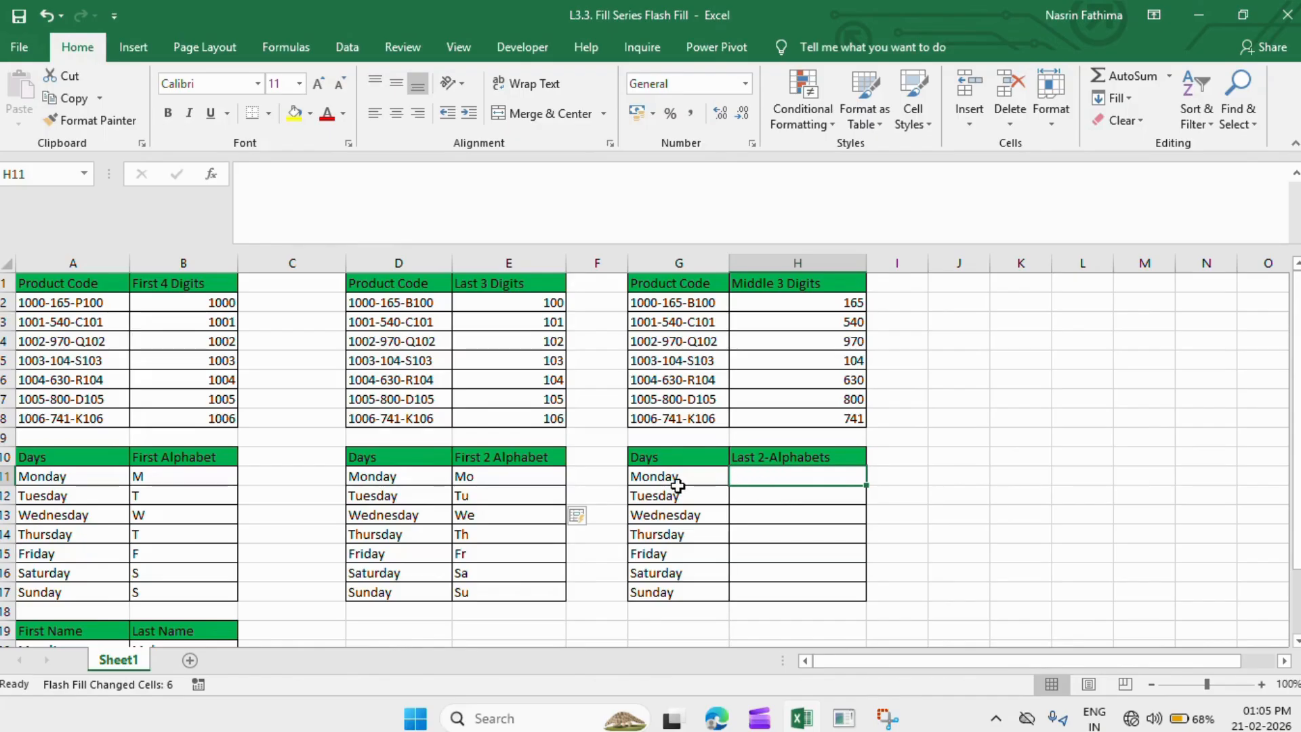
# - Enter ay in H11, undo the wrong Flash Fill, and add a second ay example in H12
pyautogui.doubleClick(765, 486)
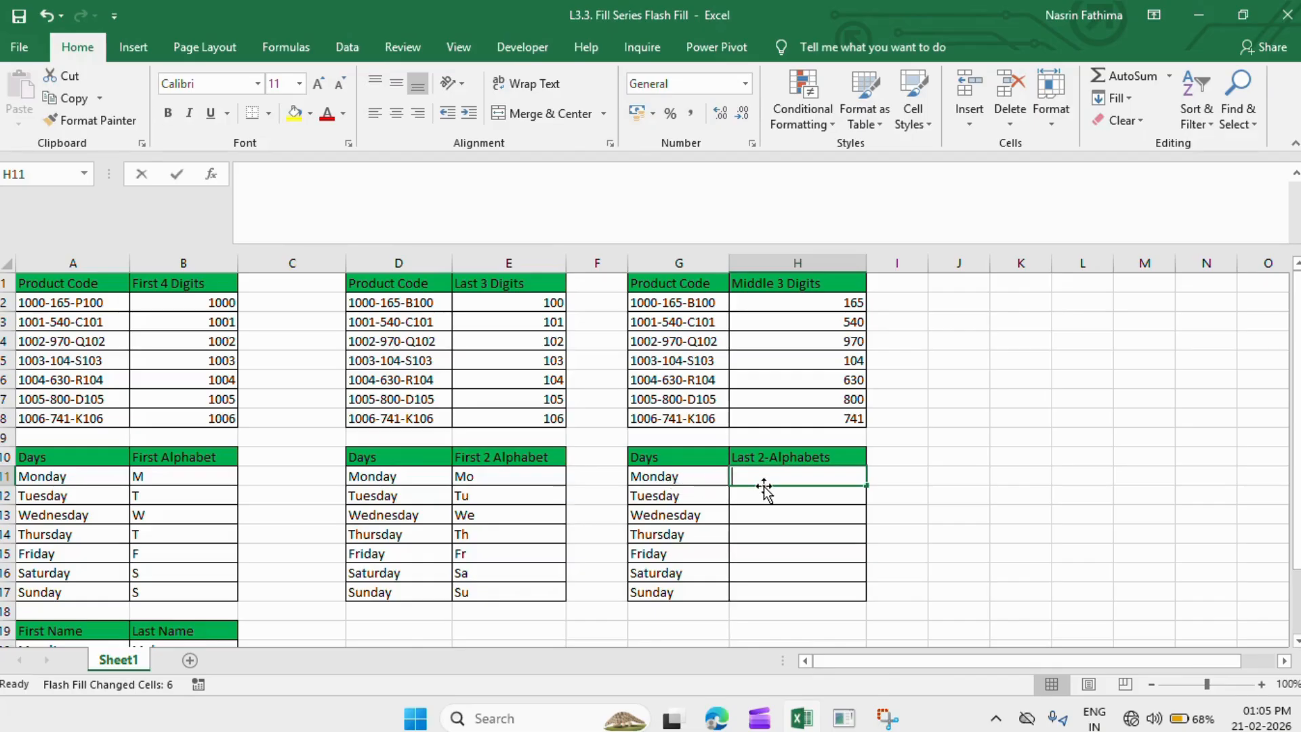
pyautogui.write('ay')
pyautogui.press('Return')
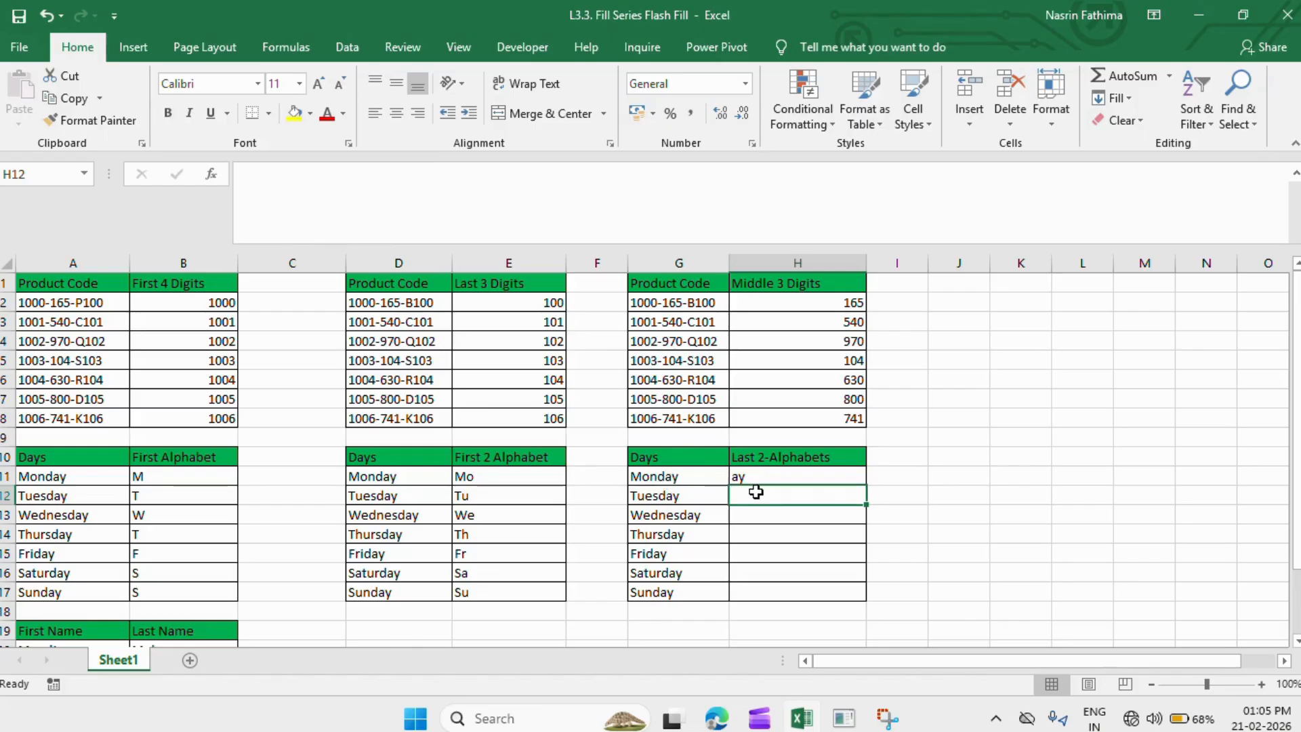
pyautogui.hotkey('ctrl', 'e')
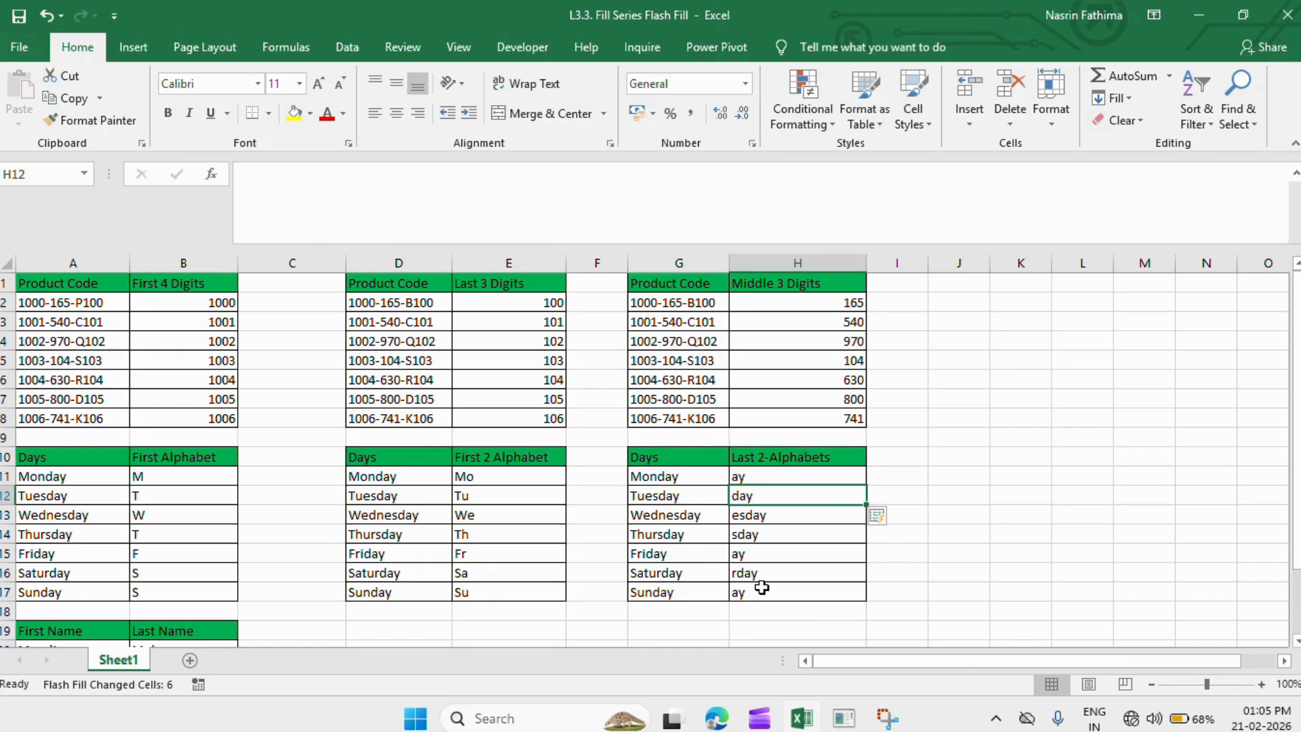
pyautogui.hotkey('ctrl', 'z')
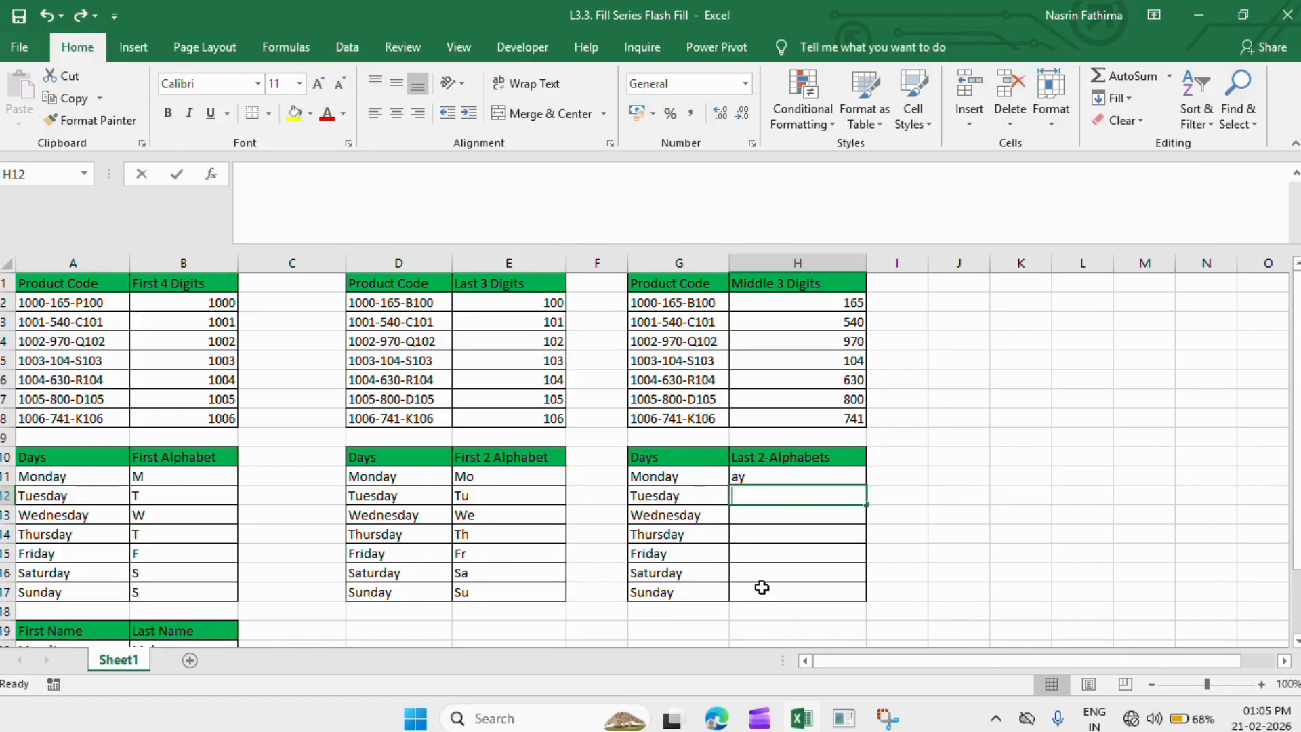
pyautogui.write('ay')
pyautogui.press('Return')
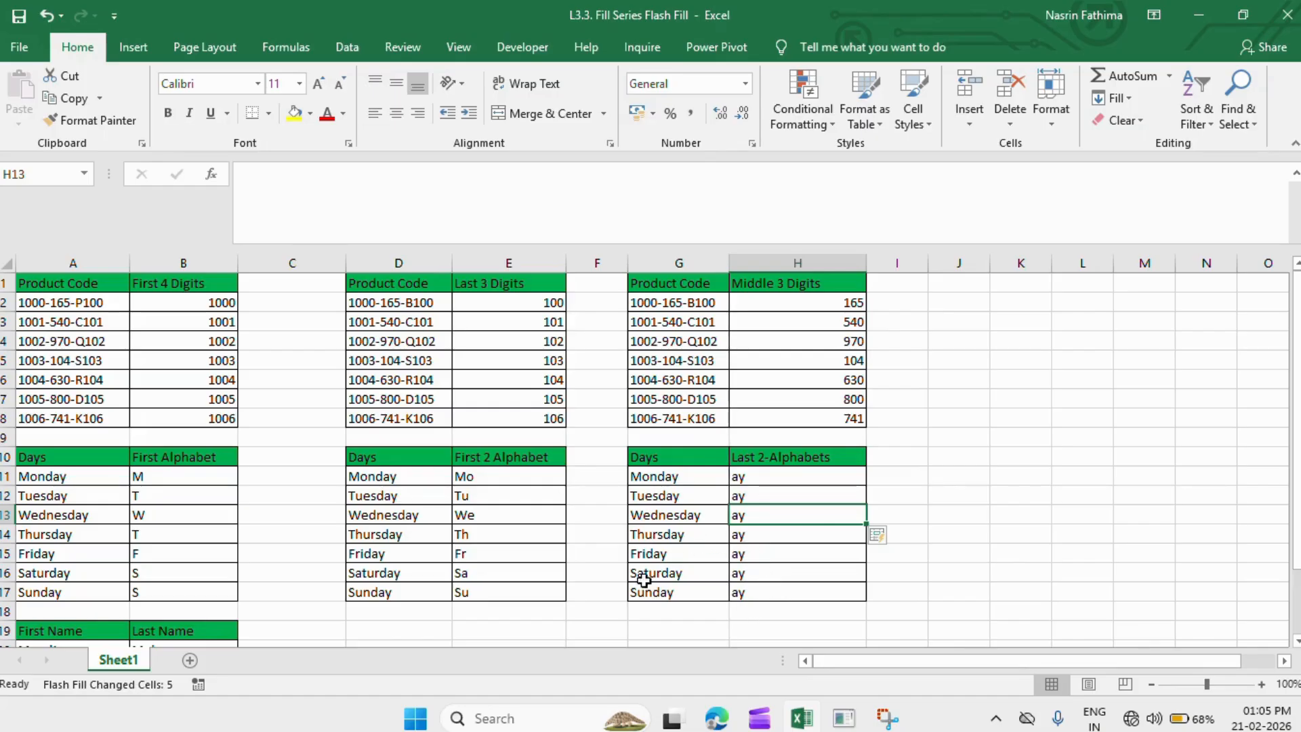
pyautogui.click(590, 615)
# - Type the first person's joined full name in C20 and Flash Fill C21:C23 with the rest
pyautogui.scroll(-3, 590, 615)
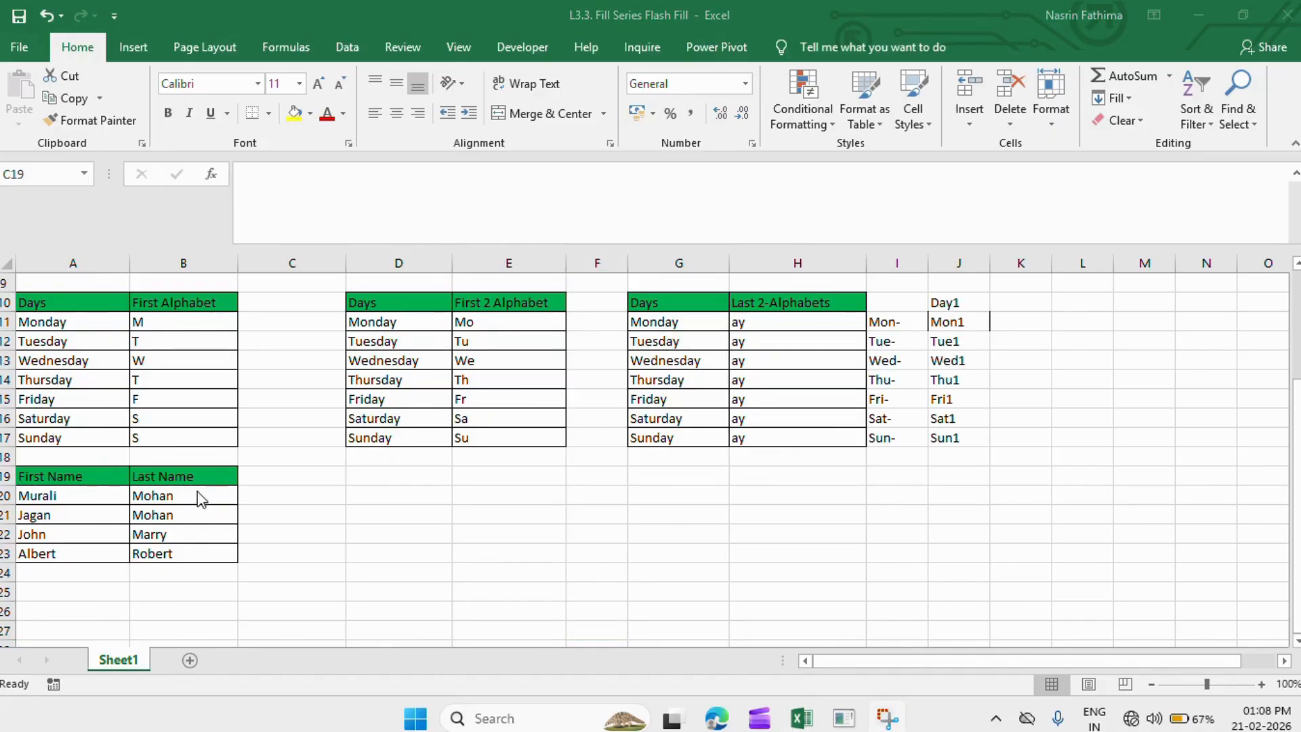
pyautogui.click(277, 493)
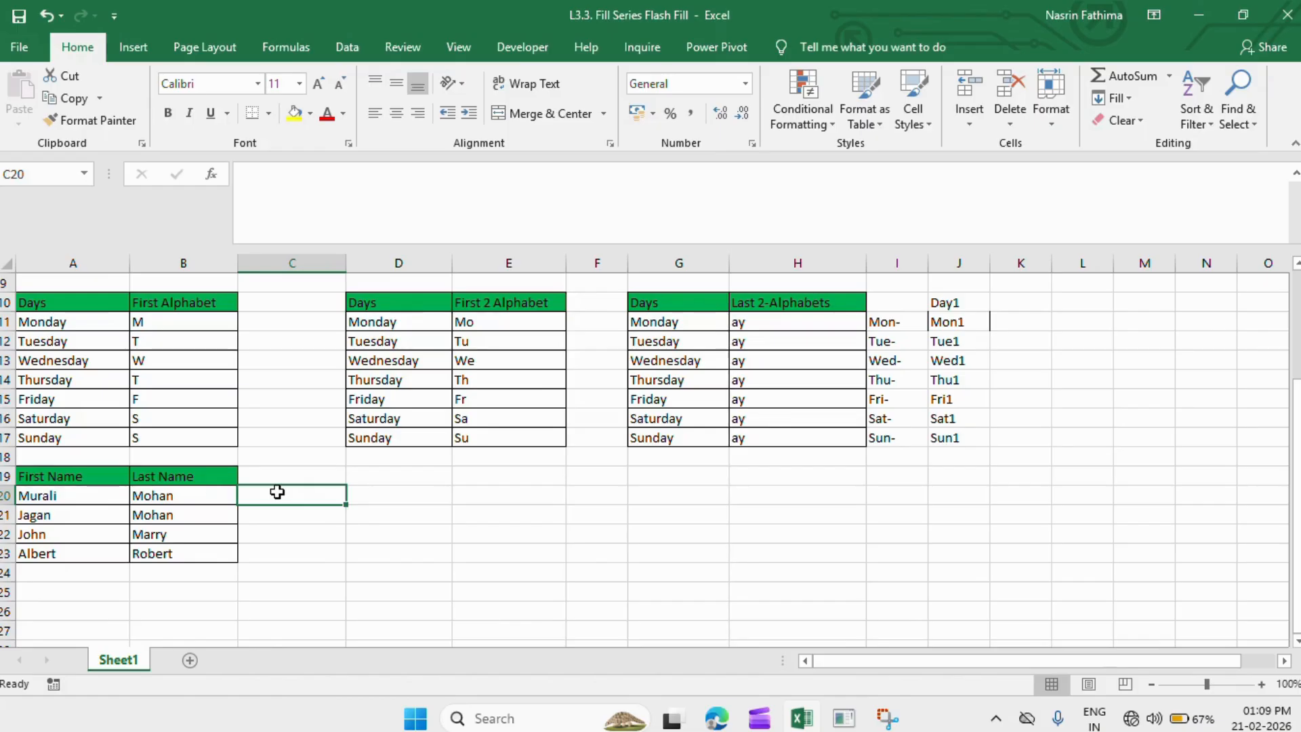
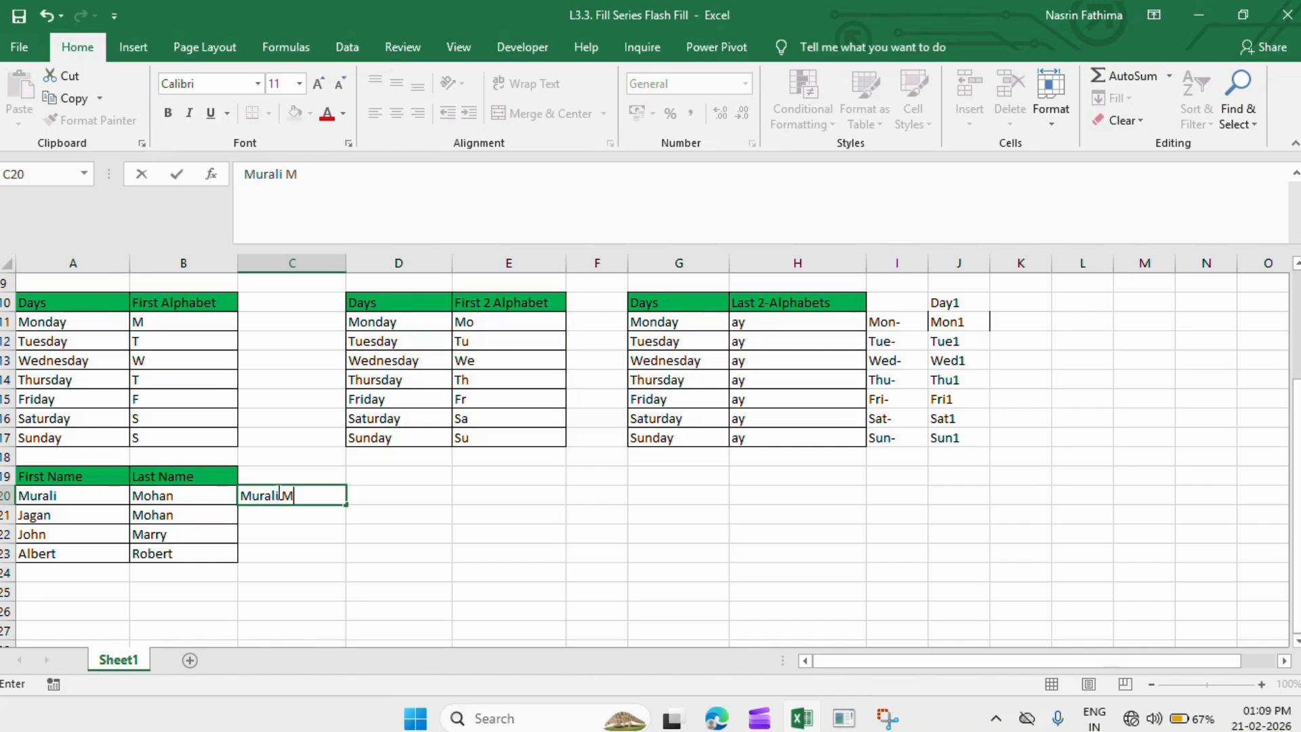
pyautogui.press('Return')
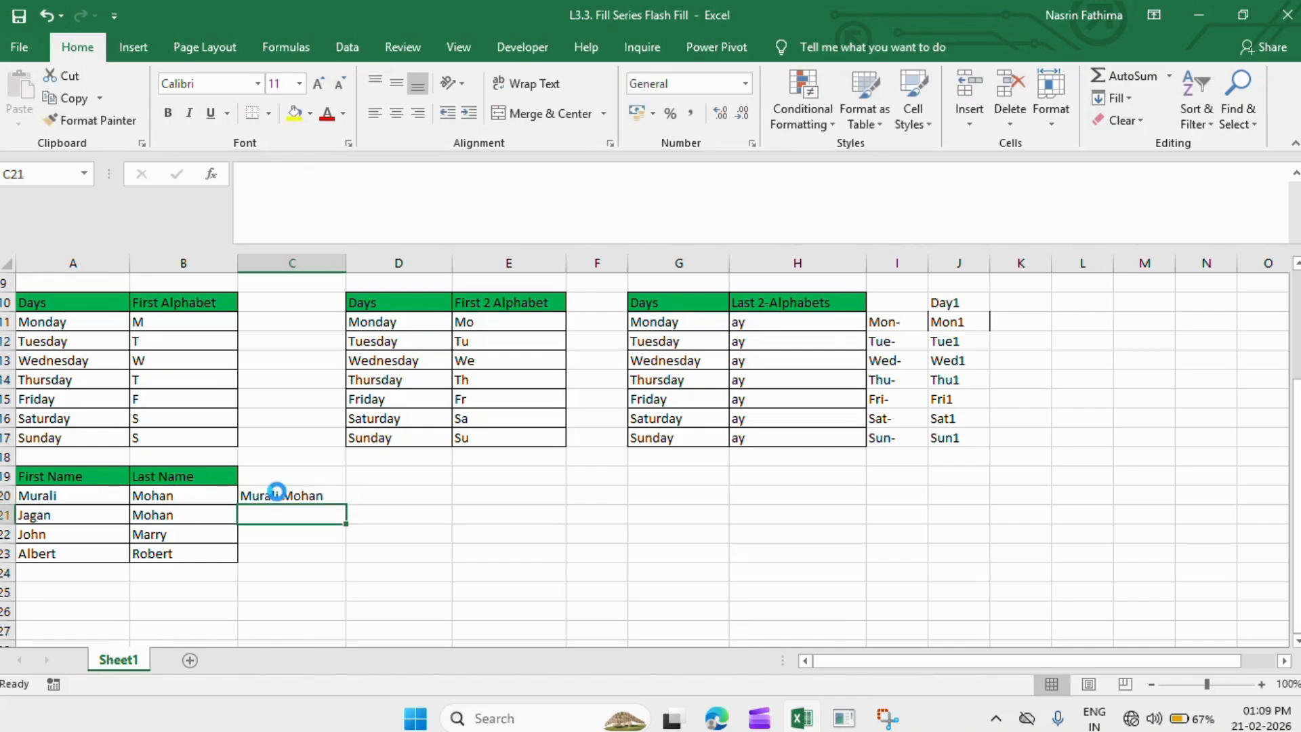
pyautogui.hotkey('ctrl', 'e')
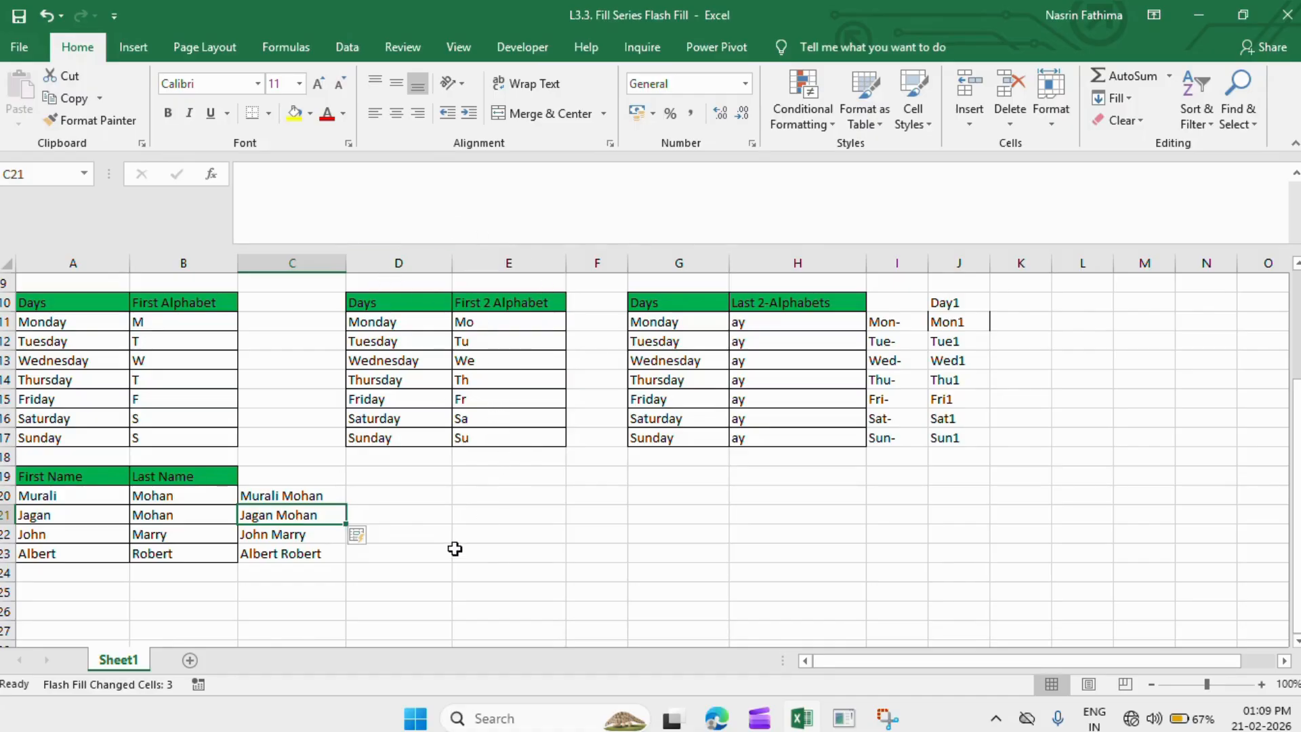
pyautogui.click(35, 604)
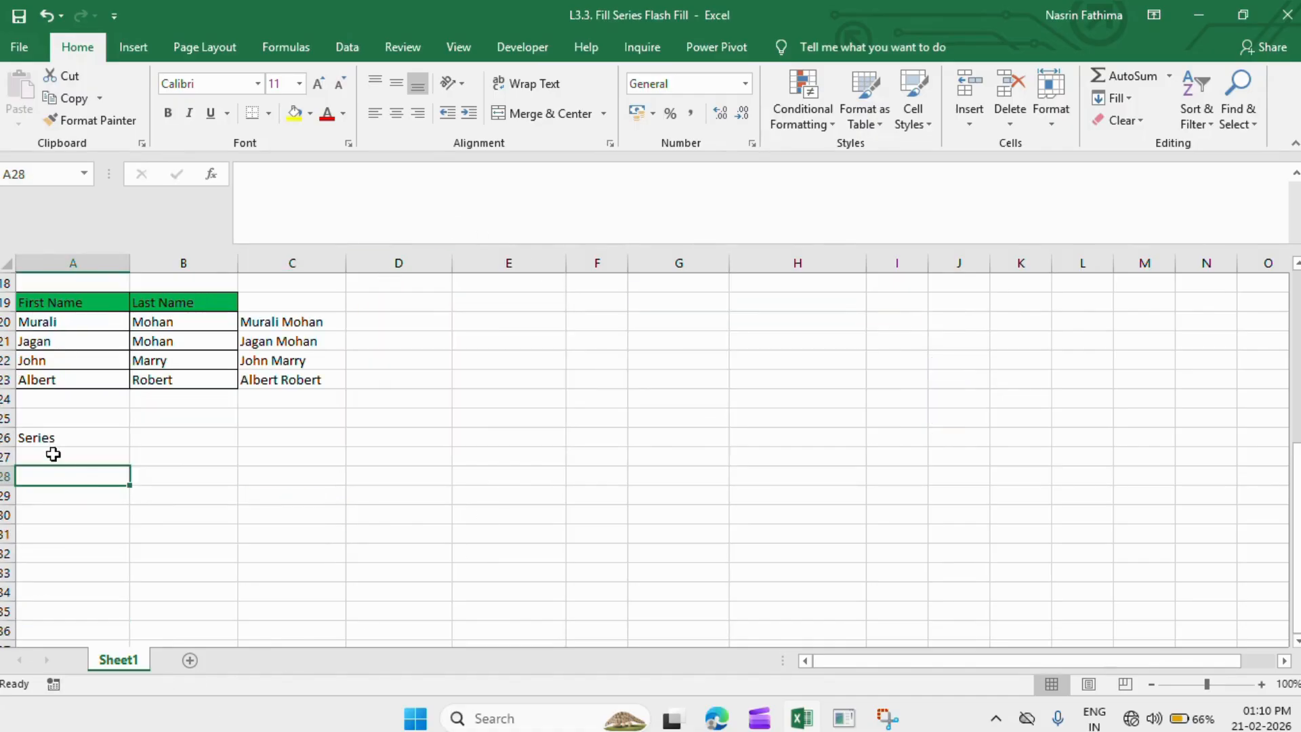
pyautogui.click(40, 439)
pyautogui.click(41, 459)
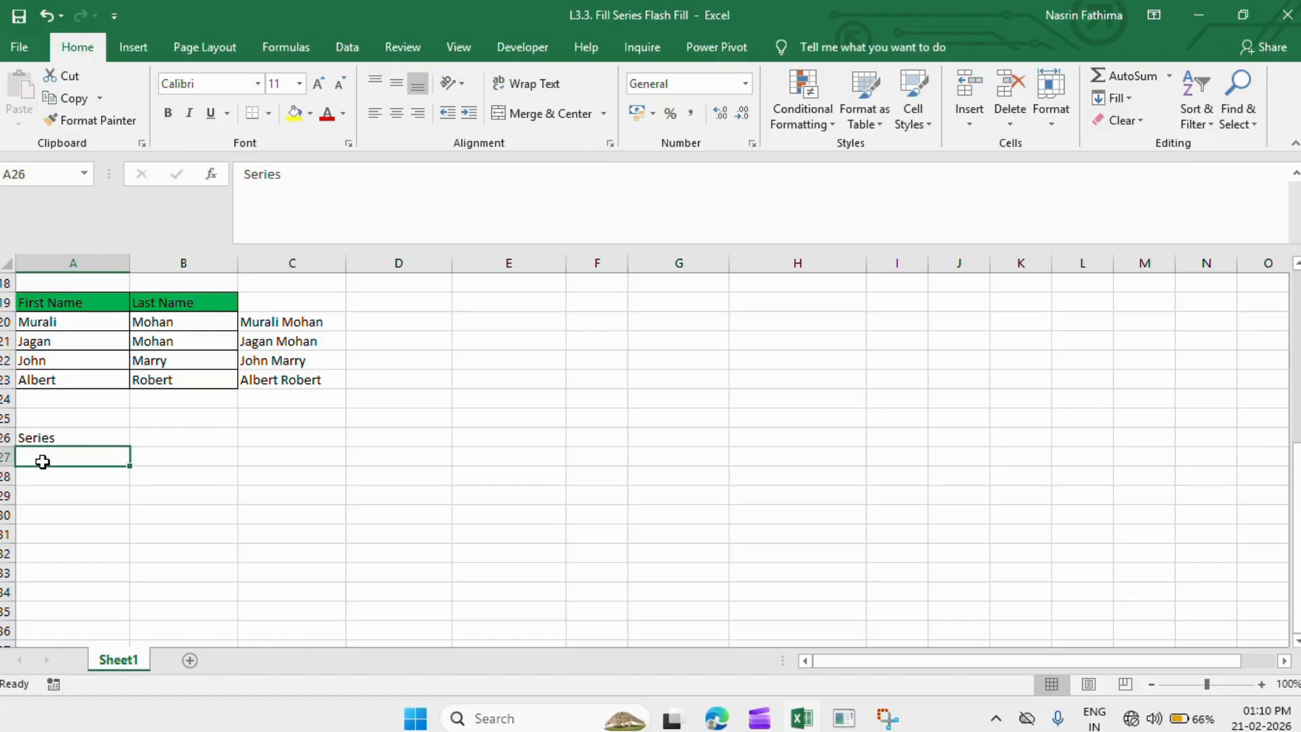
pyautogui.write('1')
pyautogui.press('Return')
pyautogui.write('2')
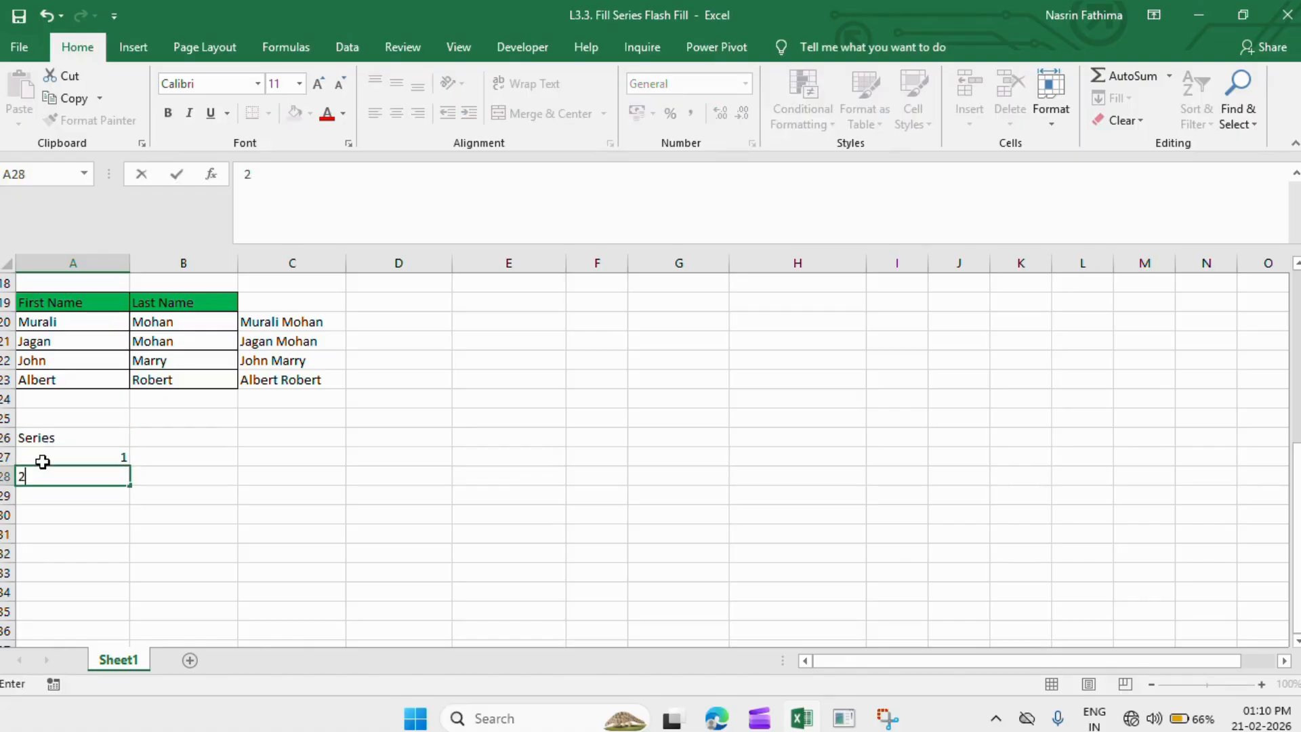
pyautogui.press('Return')
pyautogui.write('3')
pyautogui.press('Return')
pyautogui.write('4')
pyautogui.press('Return')
pyautogui.write('5')
pyautogui.press('Return')
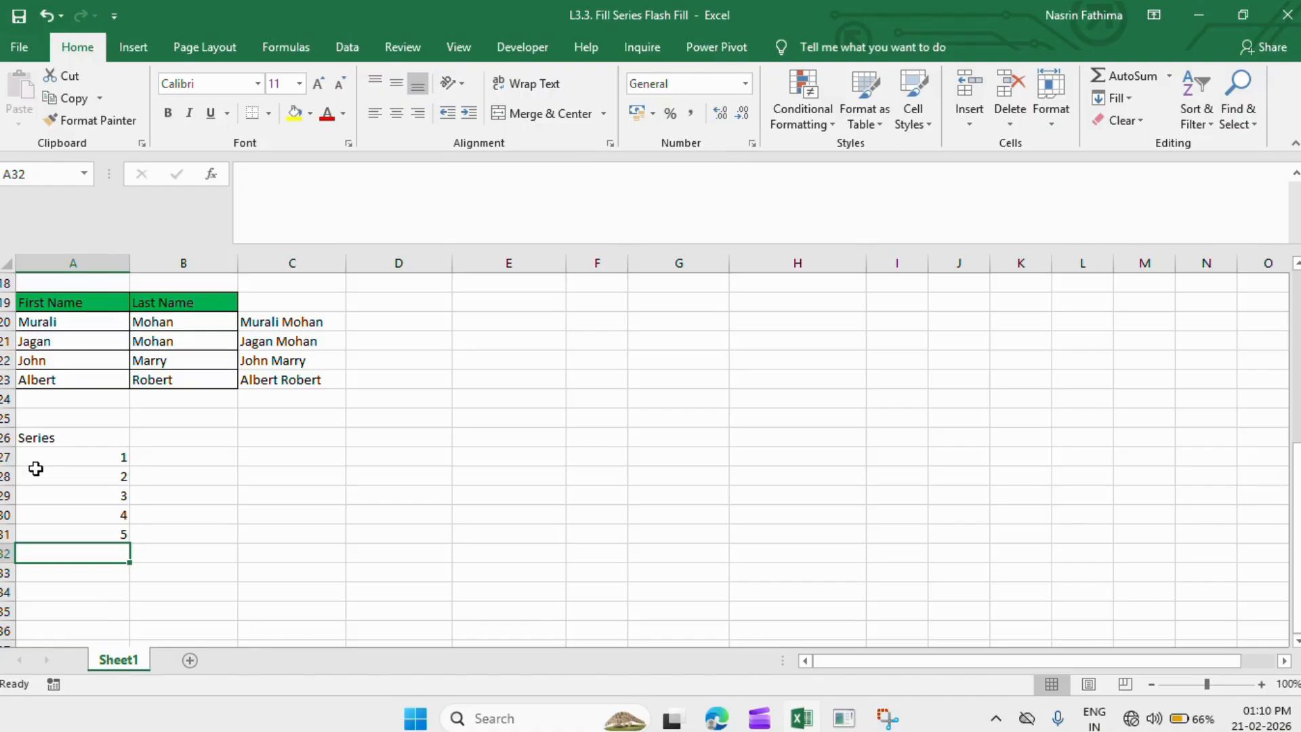
pyautogui.click(37, 454)
pyautogui.moveTo(37, 453); pyautogui.dragTo(56, 539)
pyautogui.click(57, 551)
pyautogui.moveTo(49, 454); pyautogui.dragTo(63, 542)
pyautogui.press('Delete')
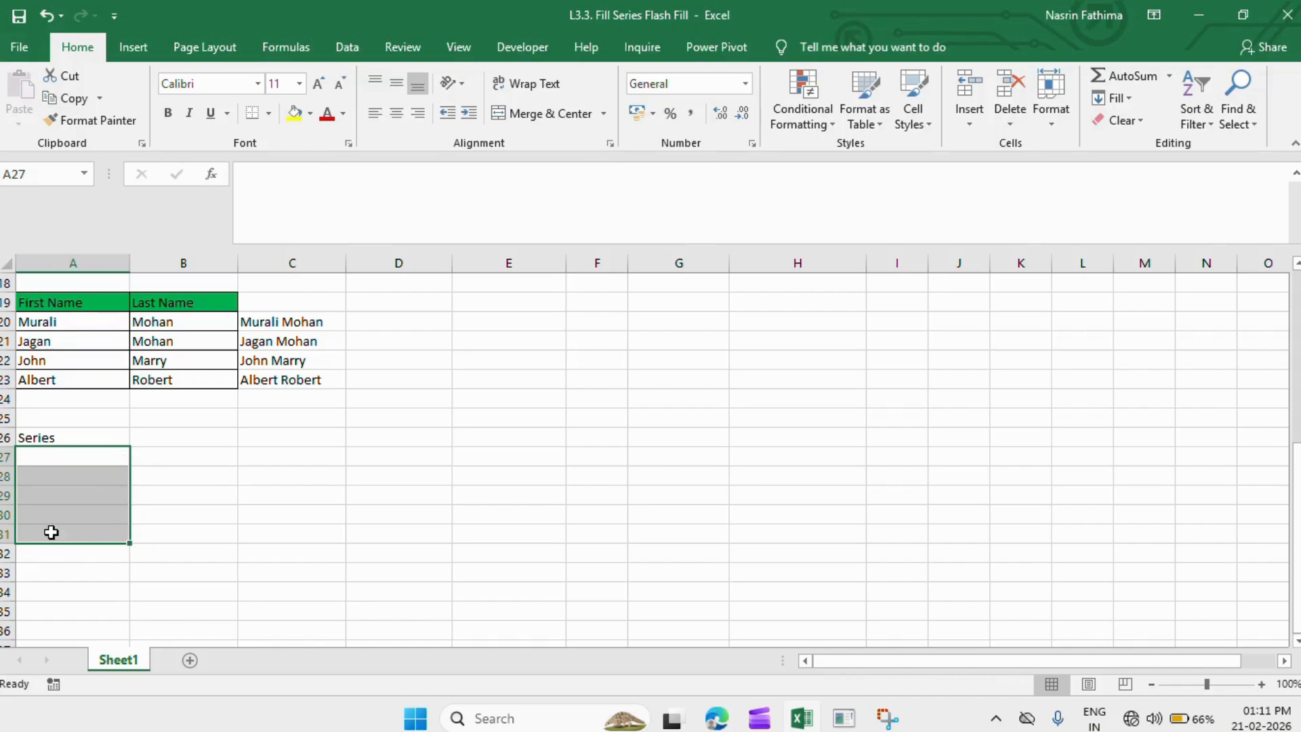
# - Start A27 at 1 and apply a Columns series with stop value 1000
pyautogui.click(98, 456)
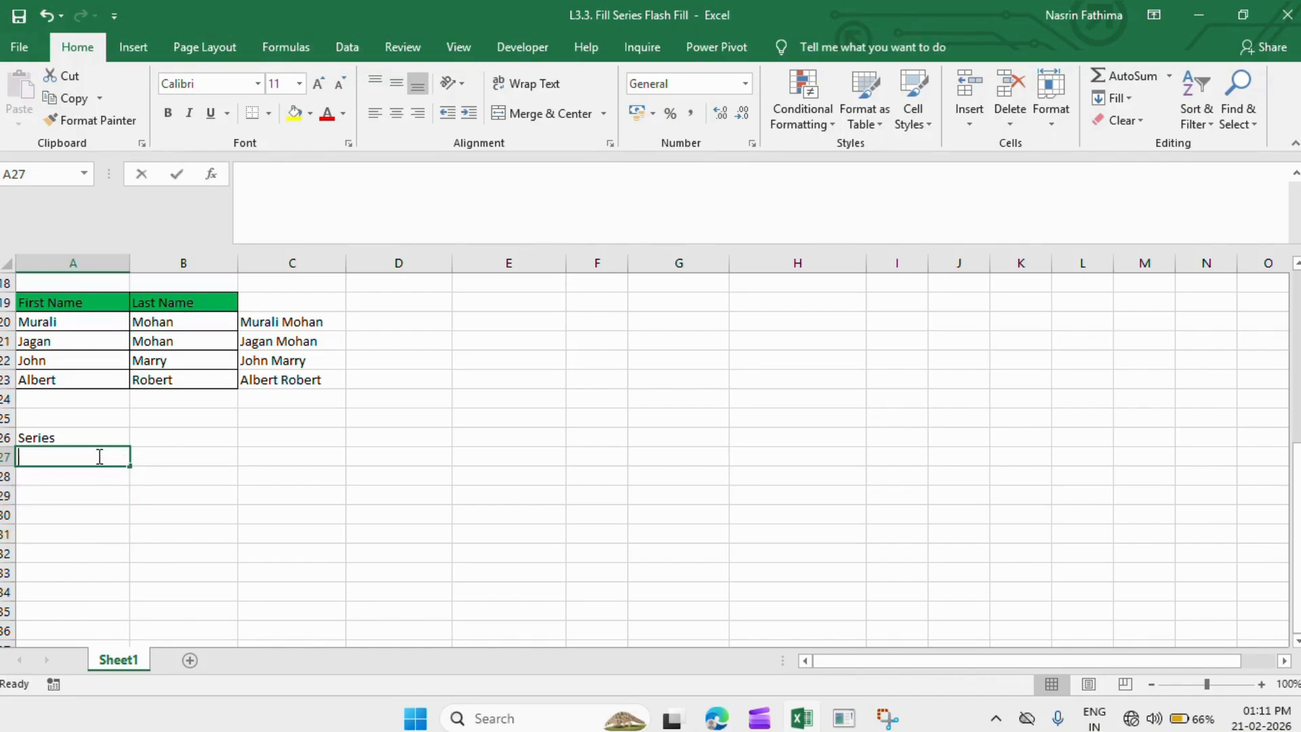
pyautogui.write('1')
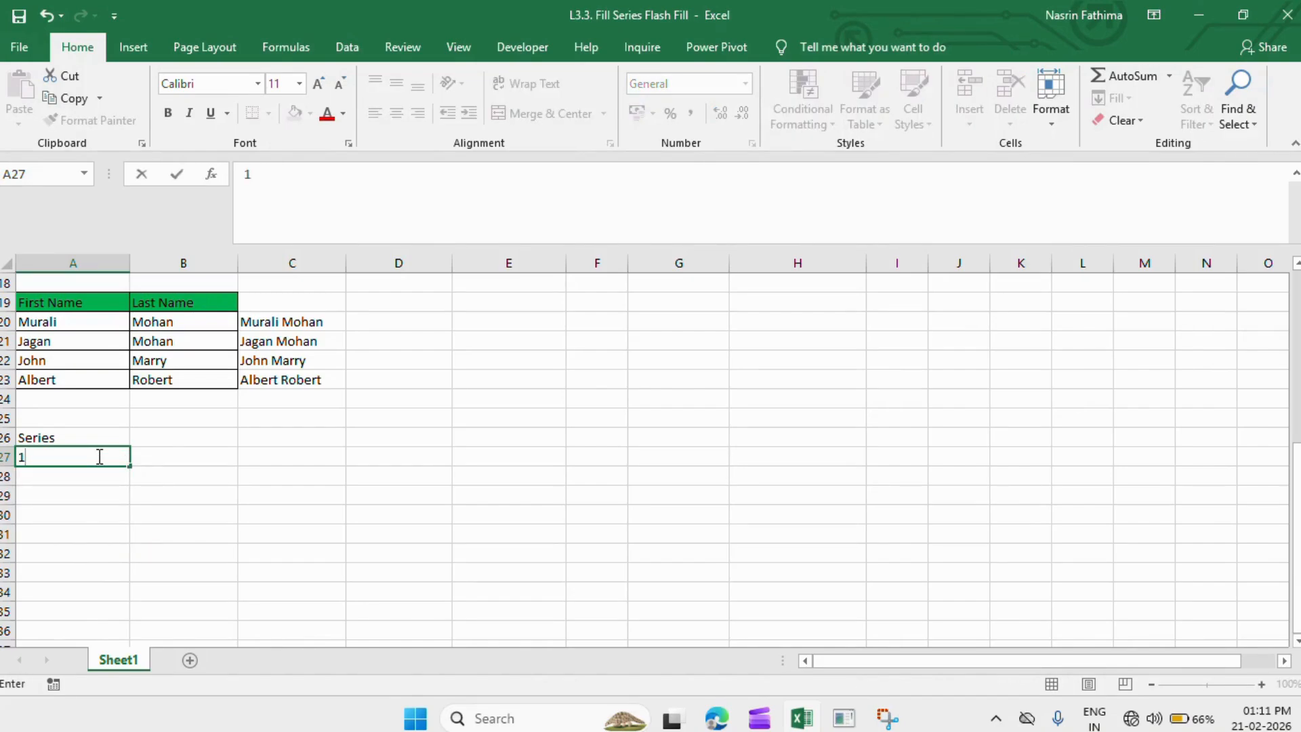
pyautogui.press('Return')
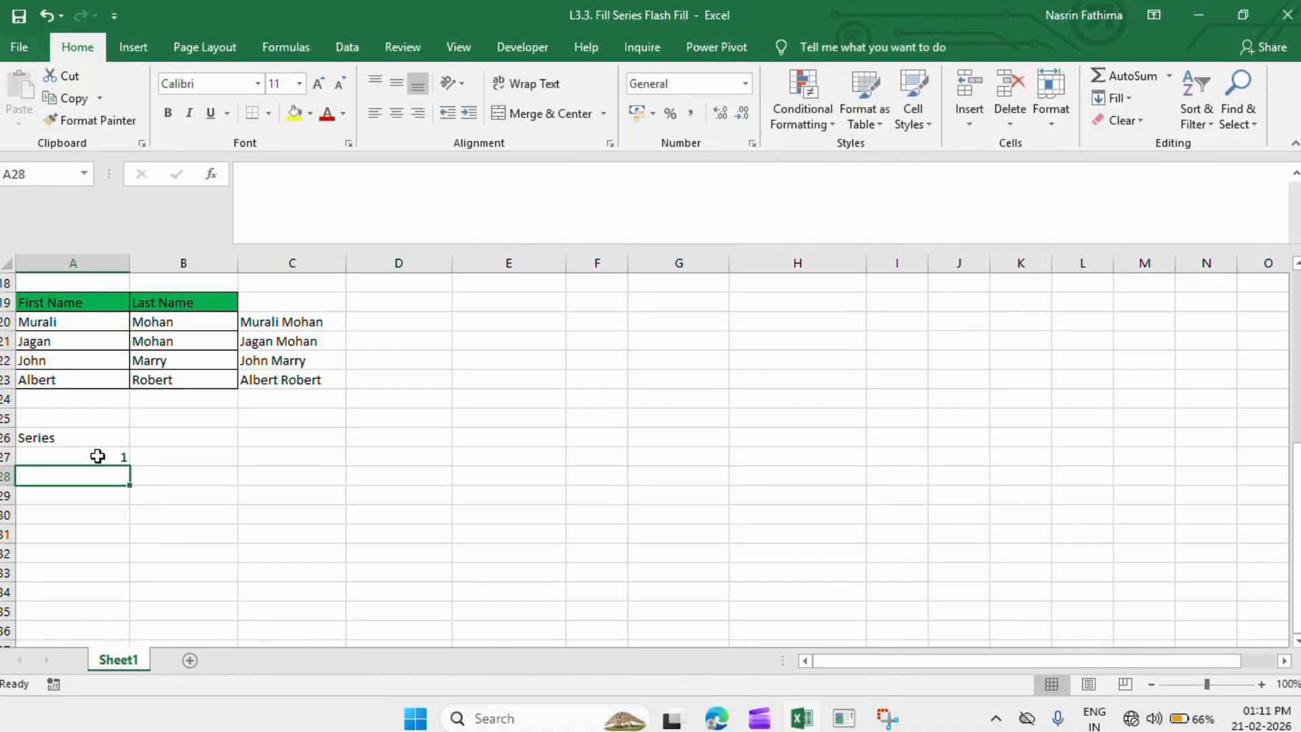
pyautogui.click(97, 456)
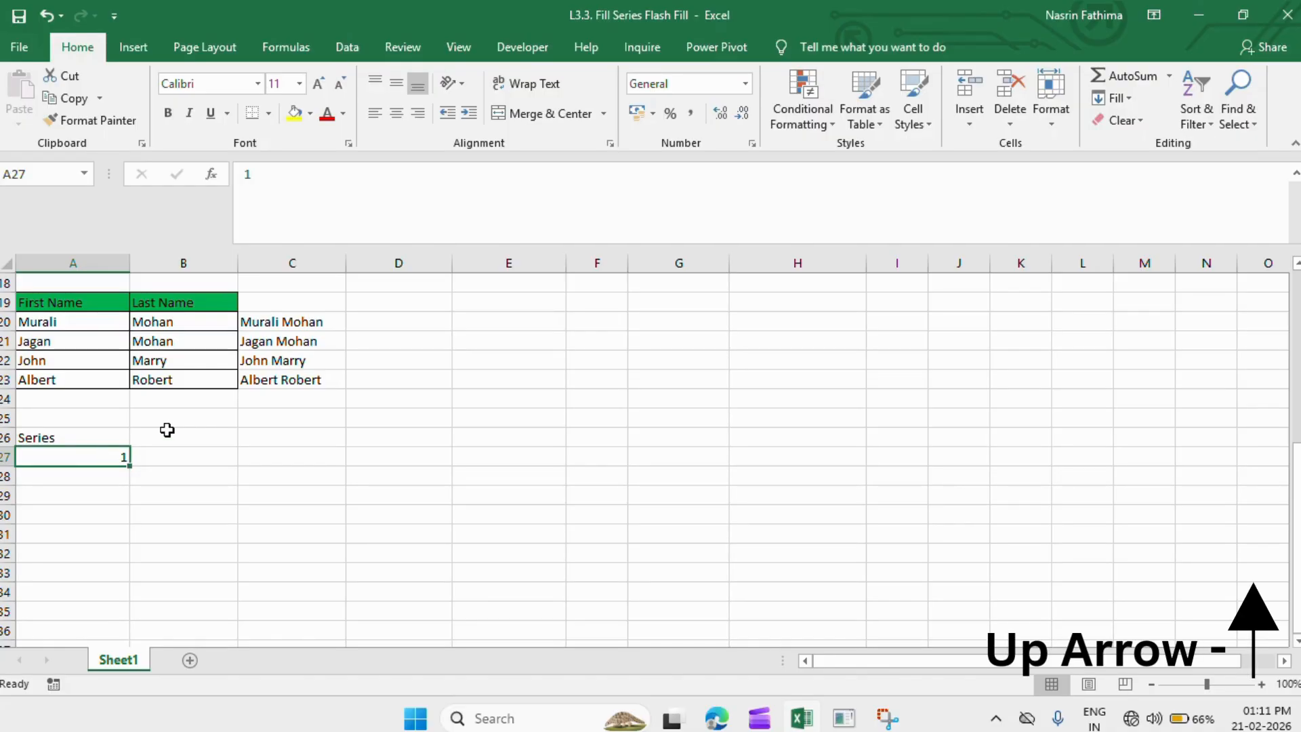
pyautogui.click(1112, 101)
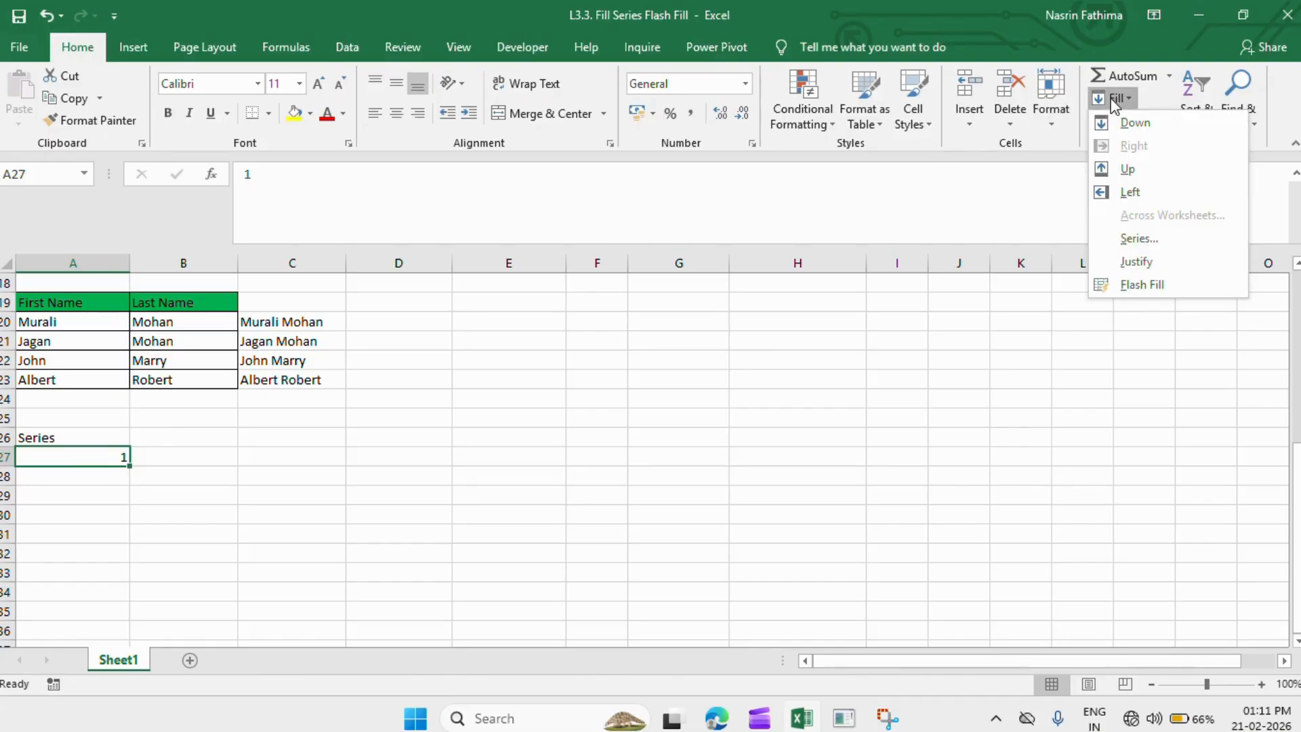
pyautogui.click(1121, 238)
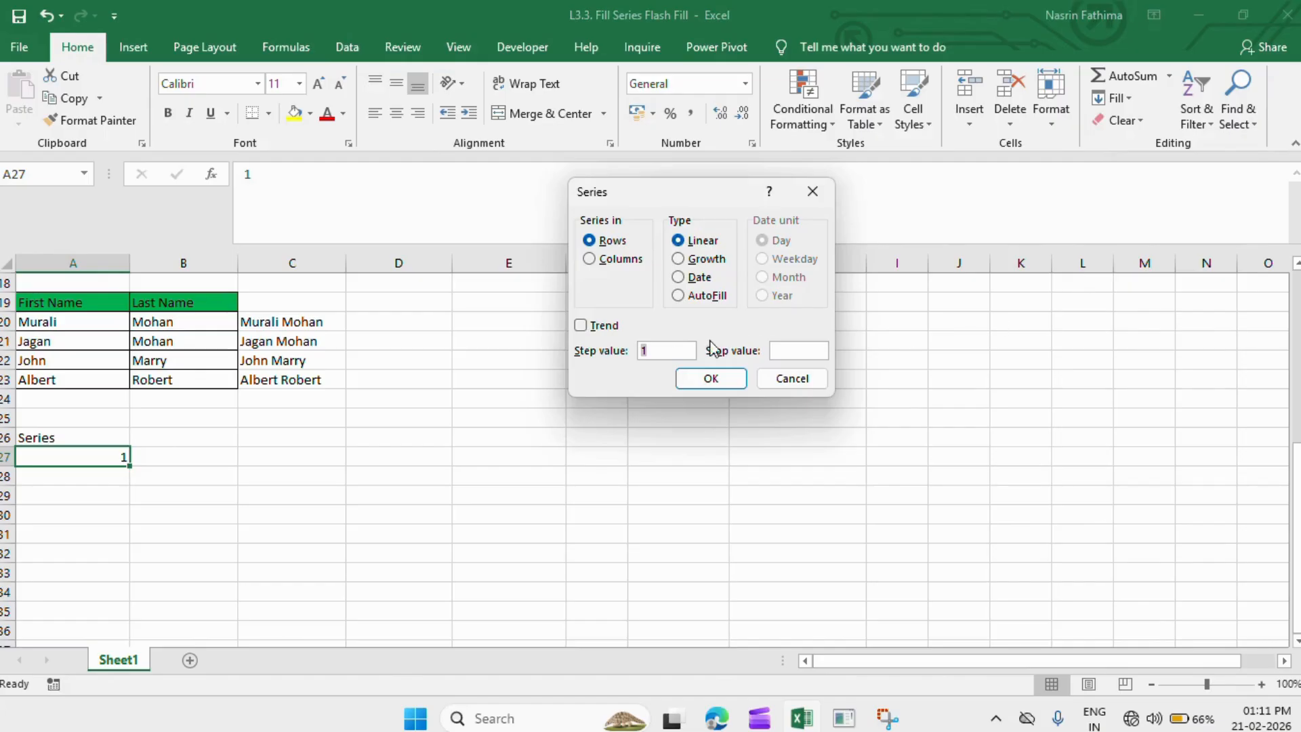
pyautogui.click(801, 351)
pyautogui.click(599, 265)
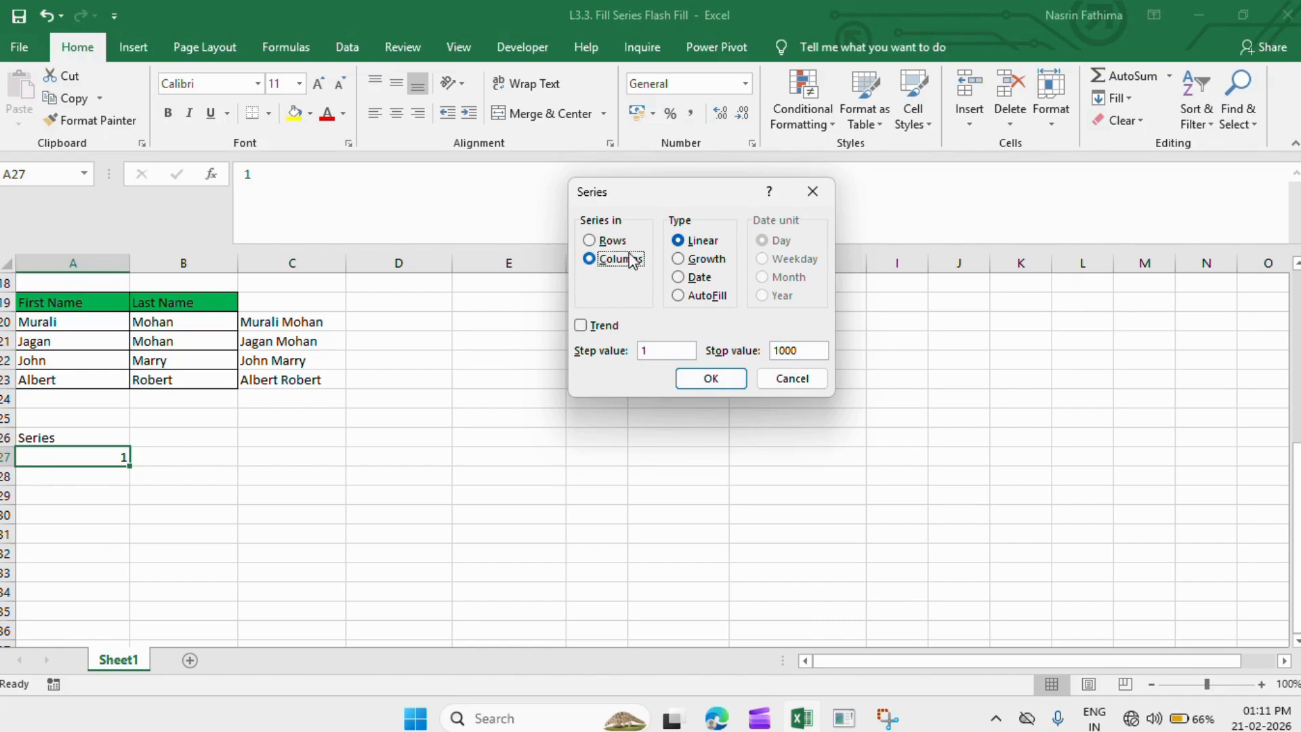
pyautogui.click(718, 385)
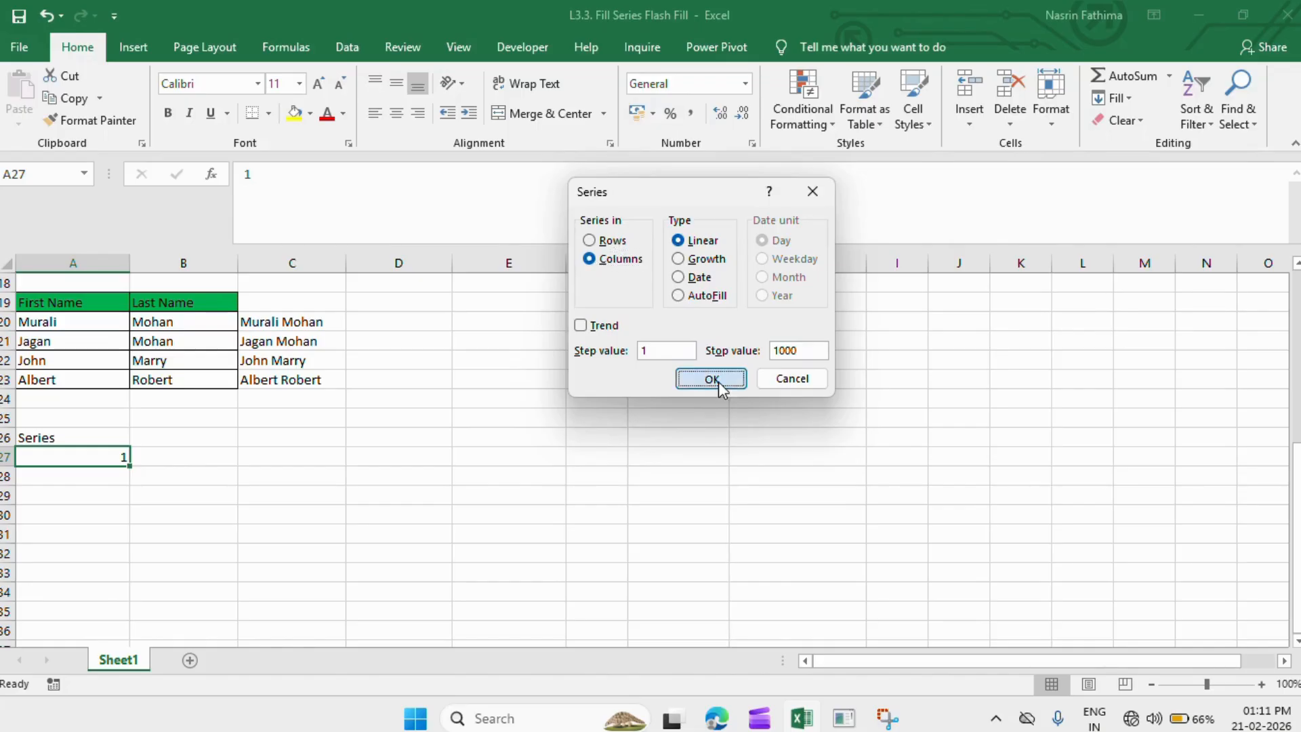
# - Check the new list by jumping to its last value 1000 and back to the top
pyautogui.click(86, 470)
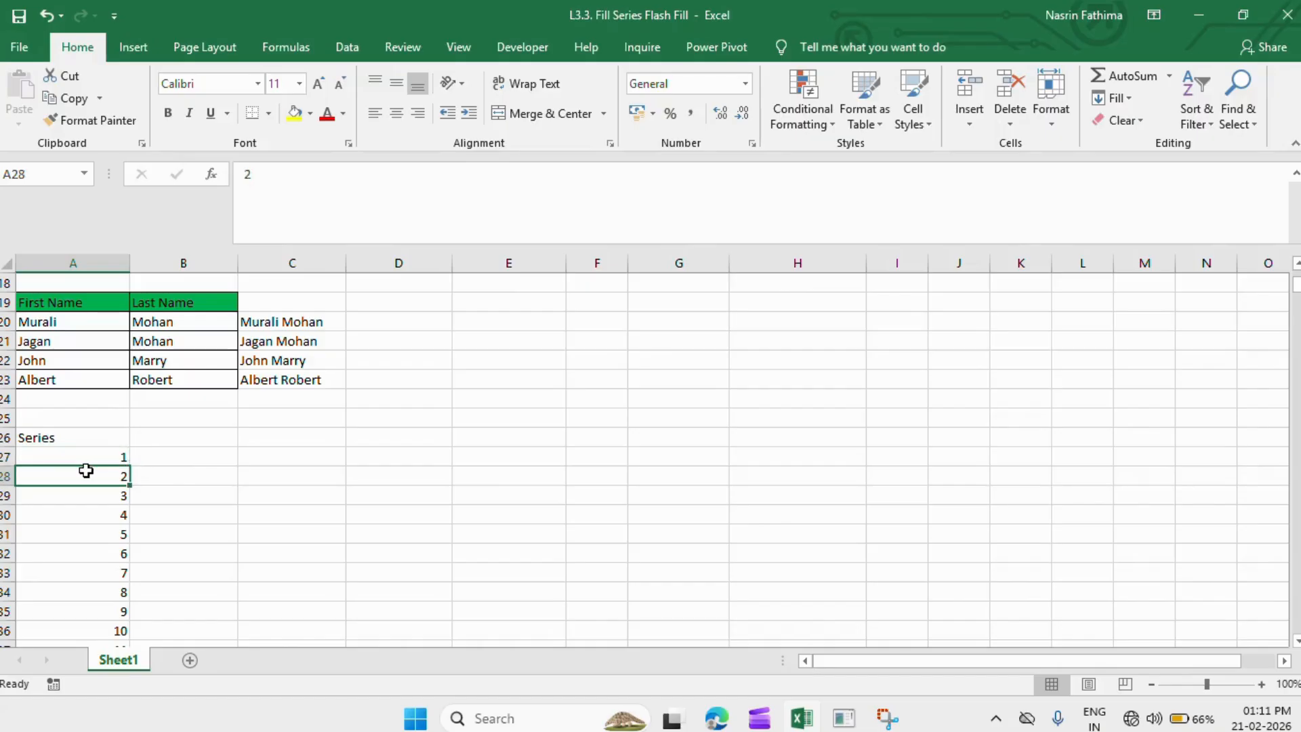
pyautogui.moveTo(86, 452); pyautogui.dragTo(86, 475)
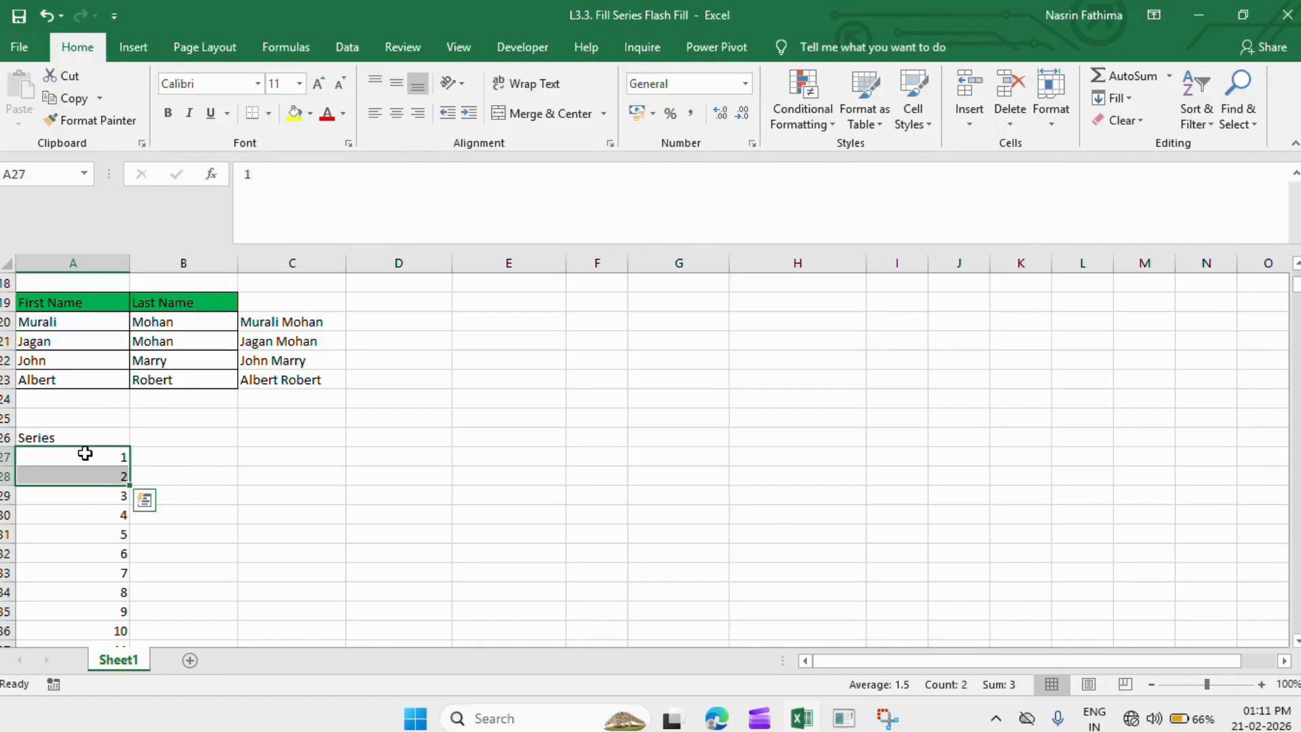
pyautogui.hotkey('ctrl', 'shift', 'Down')
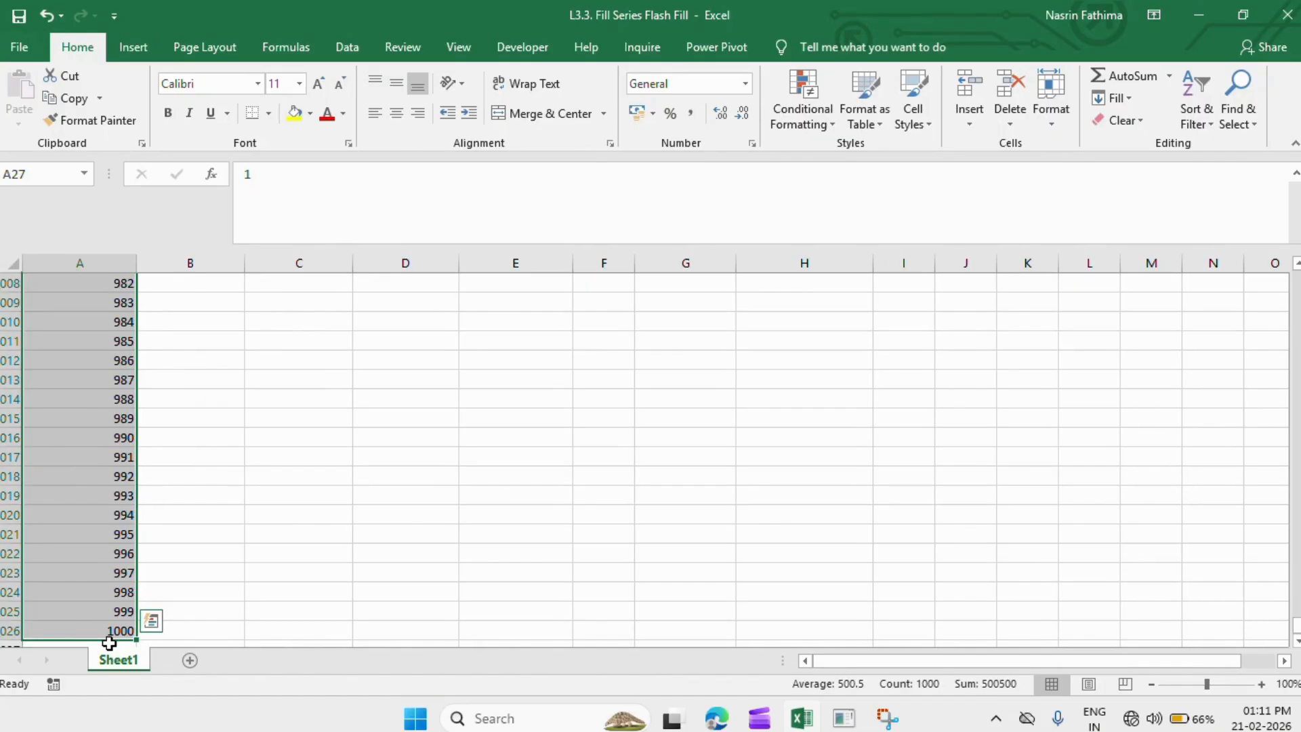
pyautogui.click(109, 643)
pyautogui.press('Up')
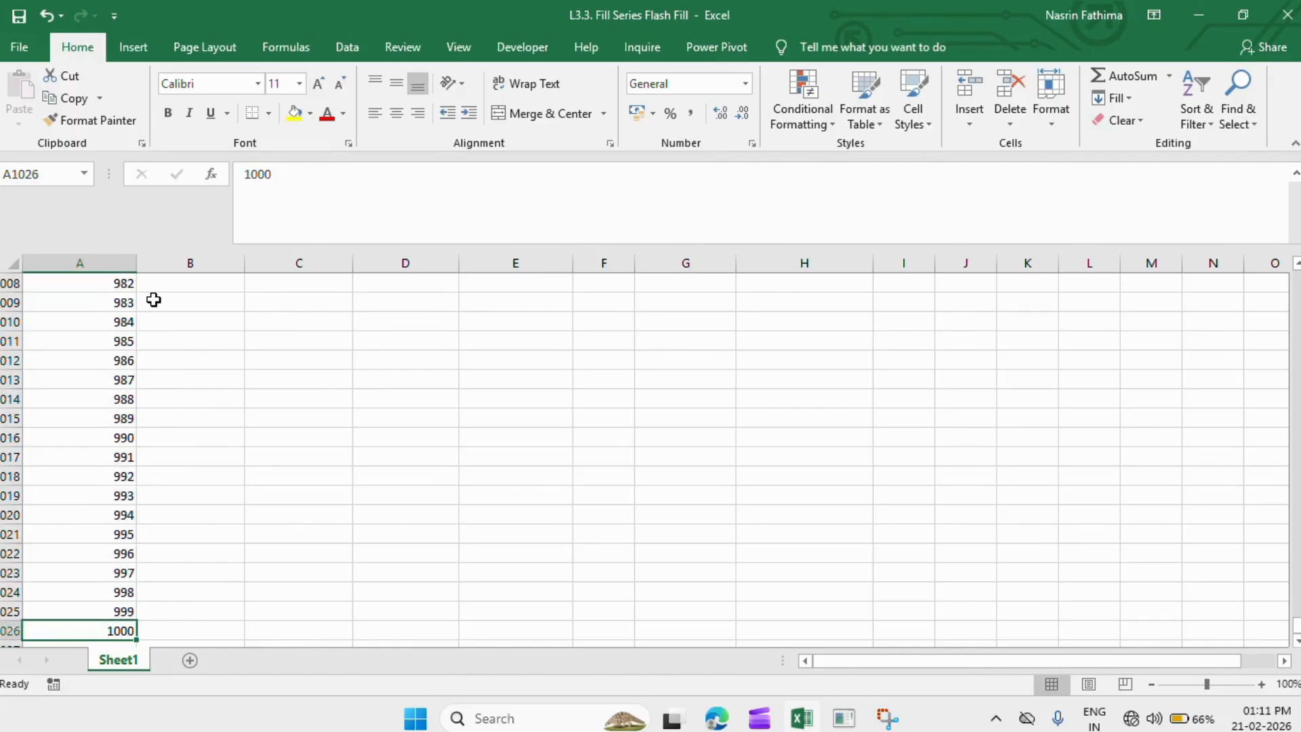
pyautogui.press('Up')
pyautogui.press('Up')
pyautogui.press('Up')
pyautogui.press('Up')
pyautogui.press('Up')
pyautogui.press('Up')
pyautogui.press('Up')
pyautogui.press('Up')
pyautogui.press('Up')
pyautogui.press('Up')
pyautogui.press('Up')
pyautogui.press('Up')
pyautogui.press('Up')
pyautogui.press('Up')
pyautogui.press('Up')
pyautogui.press('Up')
pyautogui.press('Up')
pyautogui.press('Up')
pyautogui.press('Up')
pyautogui.press('Up')
pyautogui.hotkey('ctrl', 'shift', 'Up')
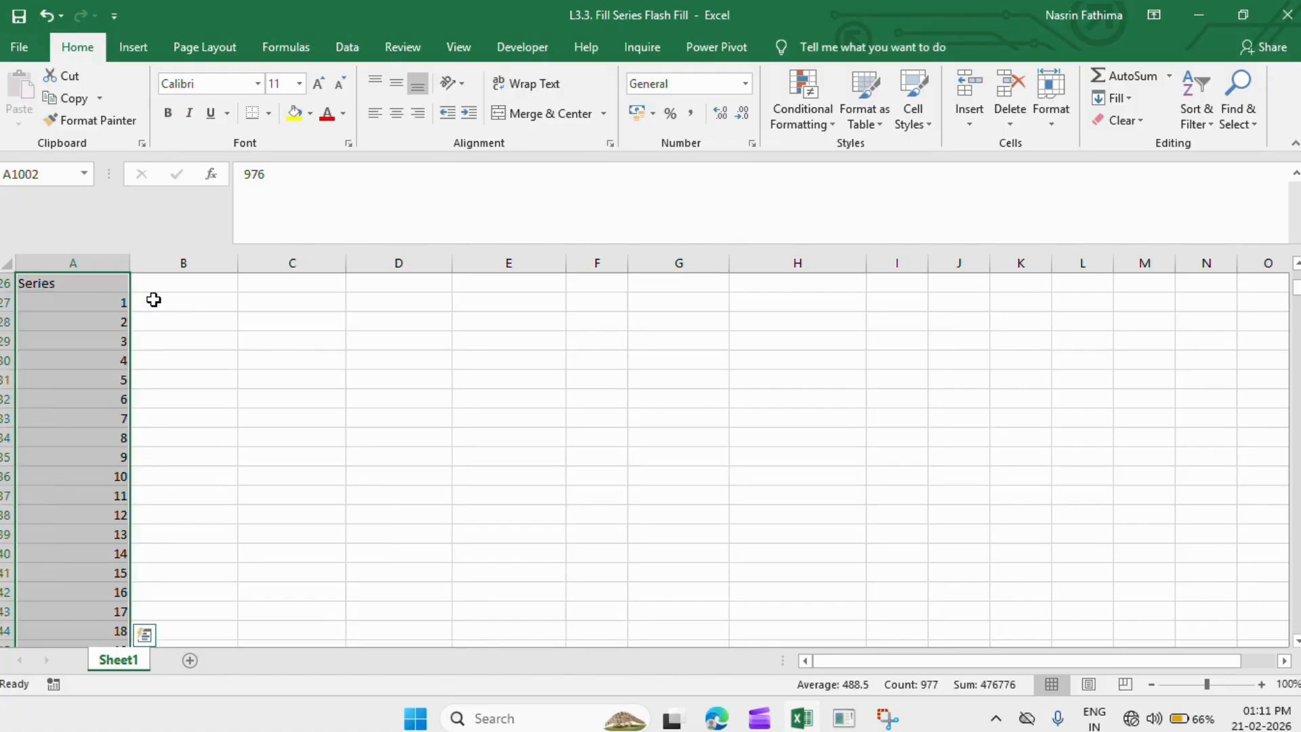
pyautogui.click(105, 301)
pyautogui.click(156, 302)
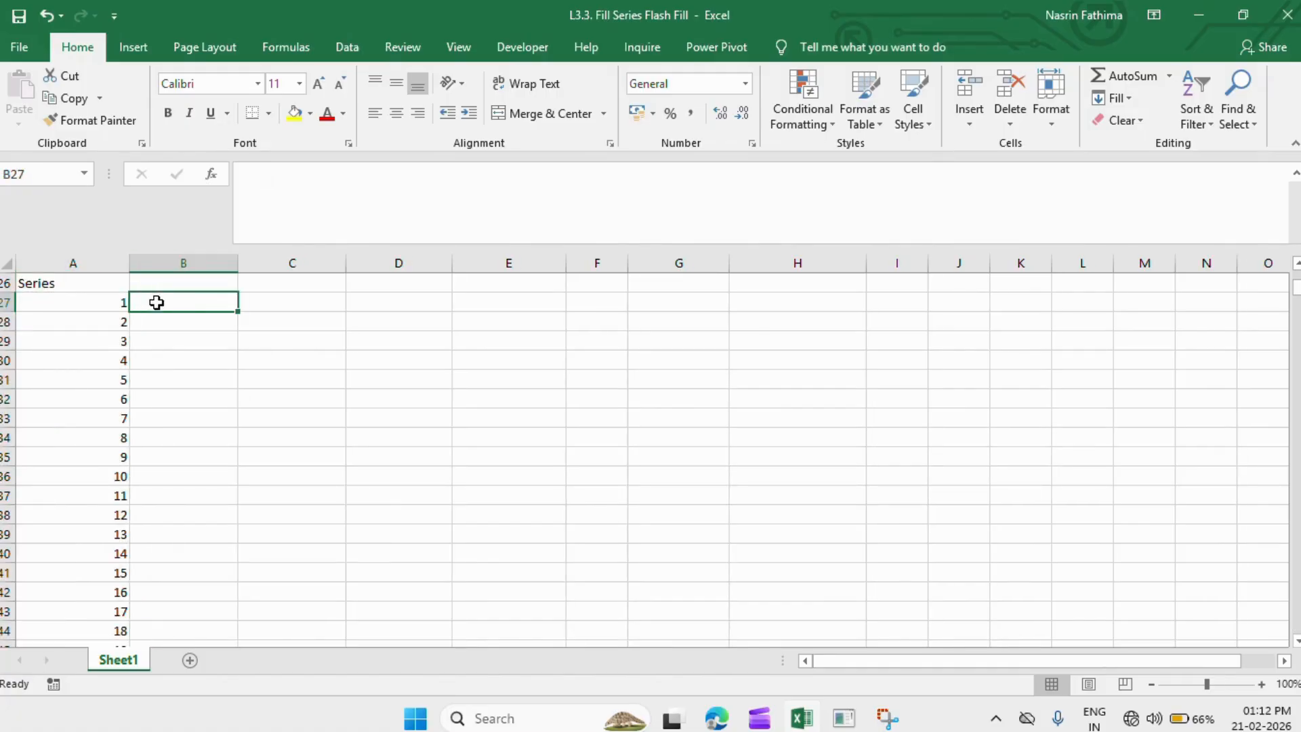
# - Start B27 at 2 and apply a Columns series with step 2 and stop value 10
pyautogui.doubleClick(157, 302)
pyautogui.write('2')
pyautogui.press('Return')
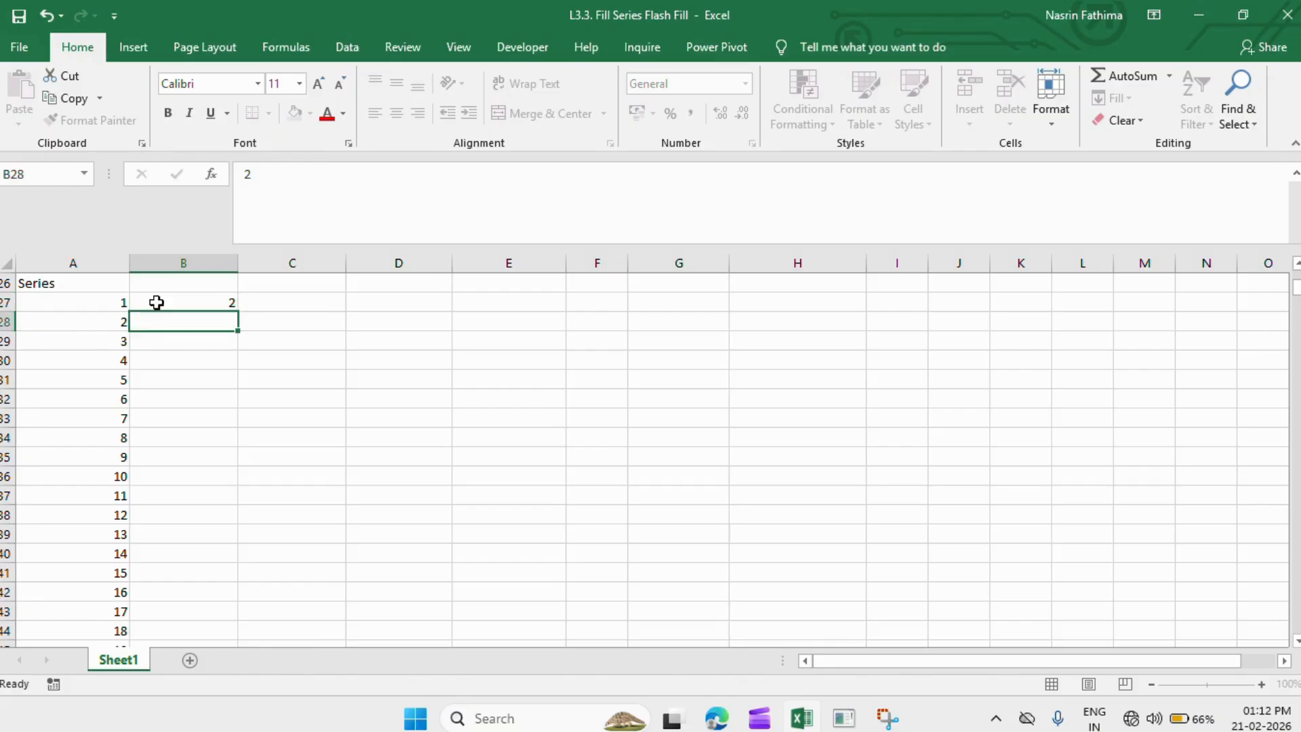
pyautogui.click(156, 302)
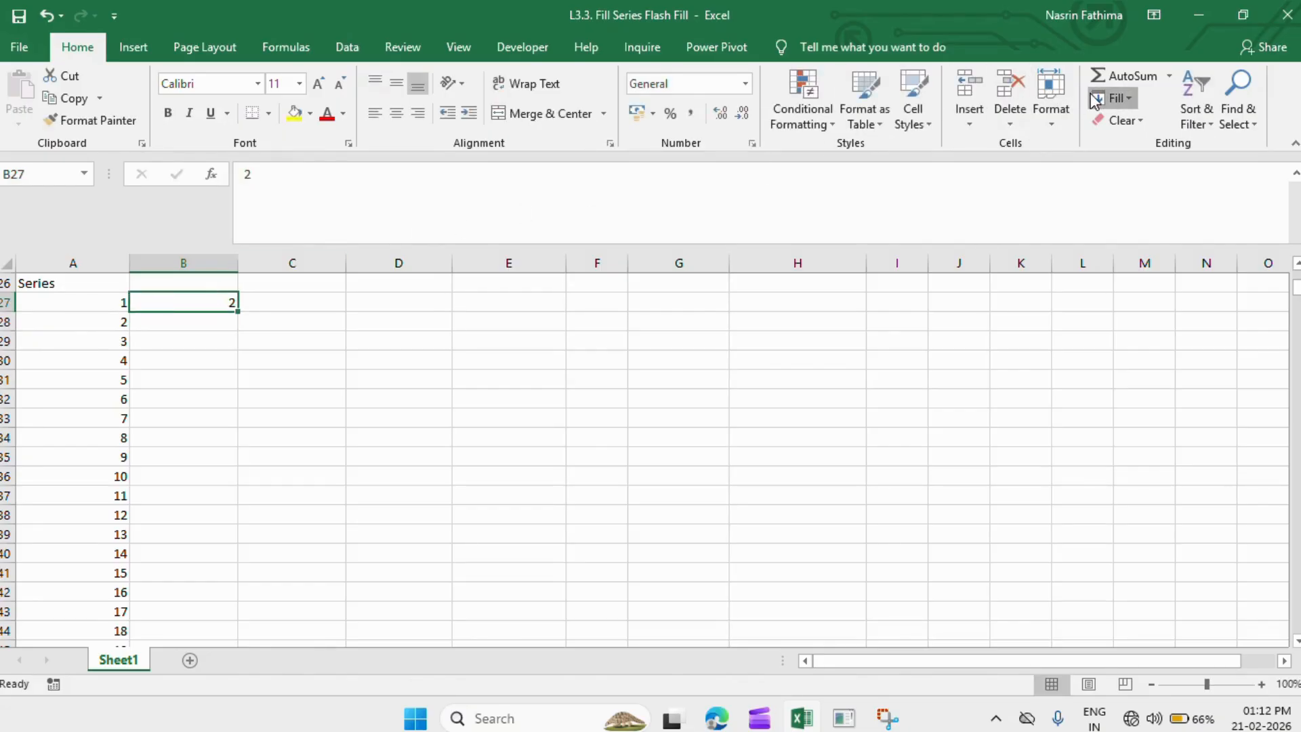
pyautogui.click(1114, 98)
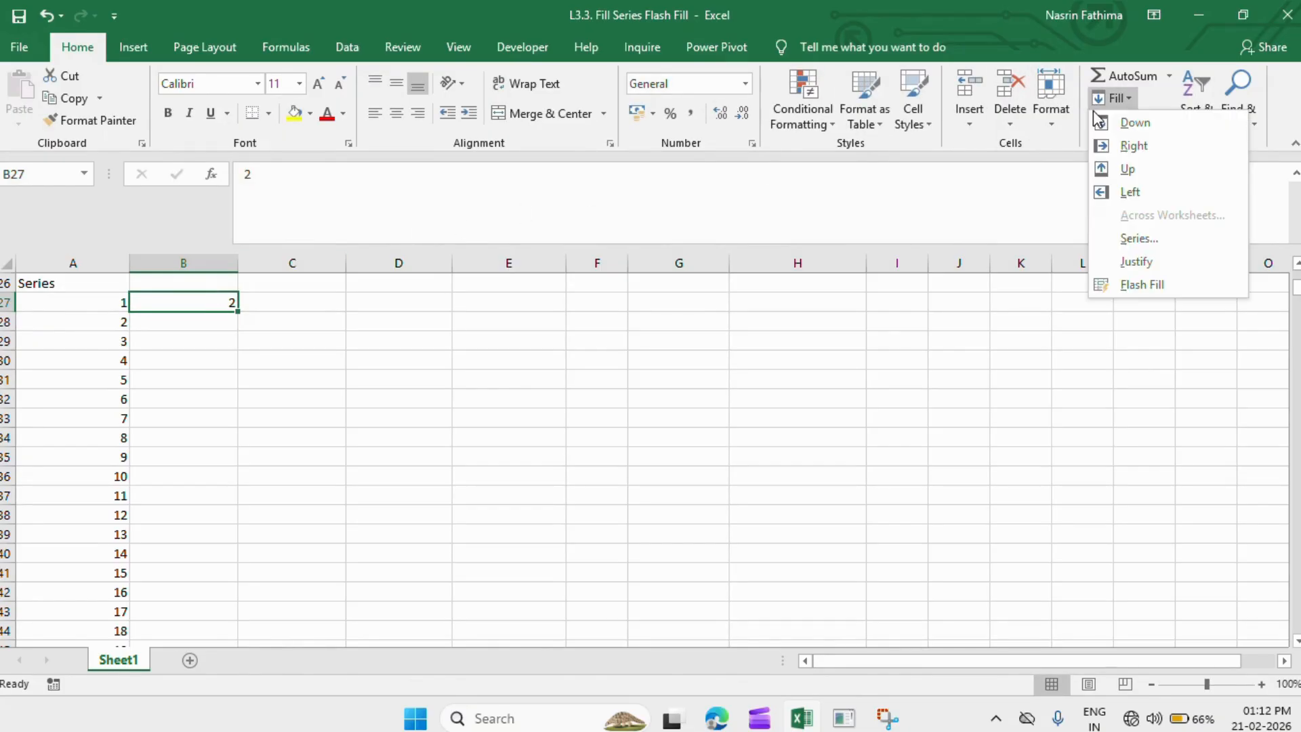
pyautogui.click(1138, 238)
pyautogui.click(602, 261)
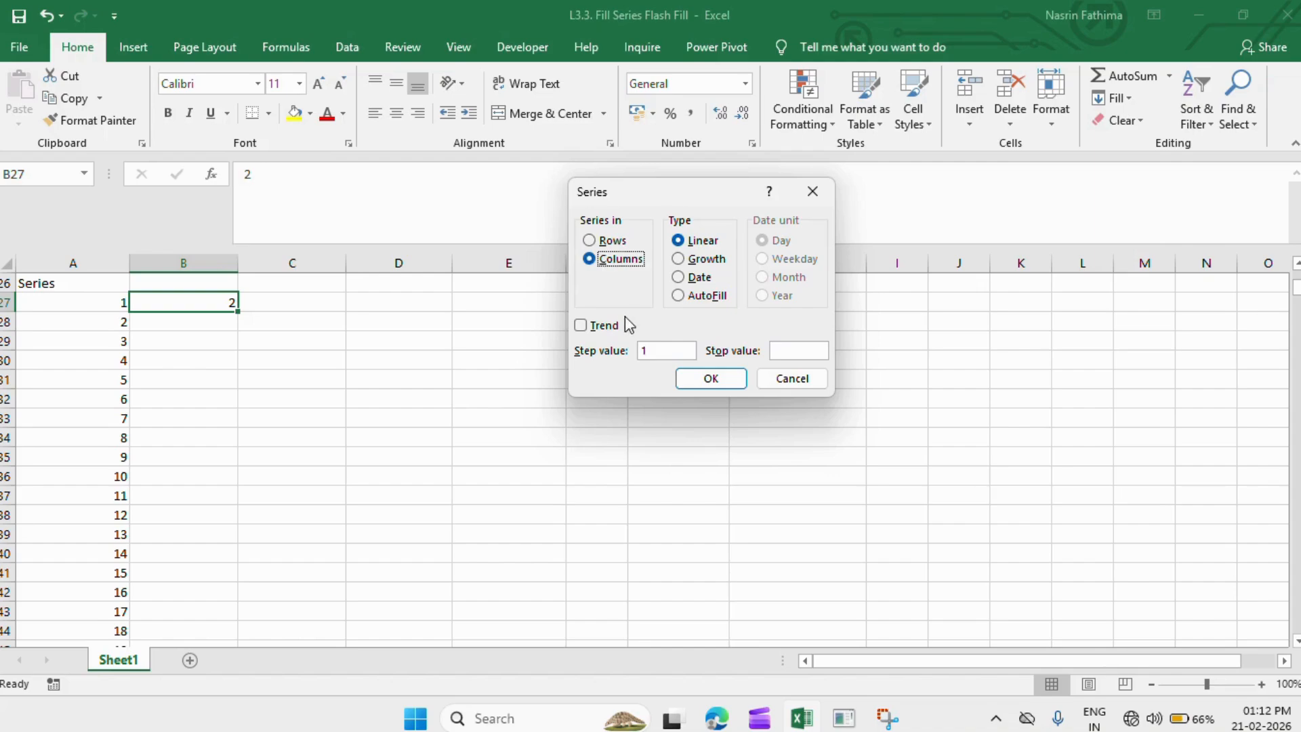
pyautogui.click(658, 351)
pyautogui.click(717, 378)
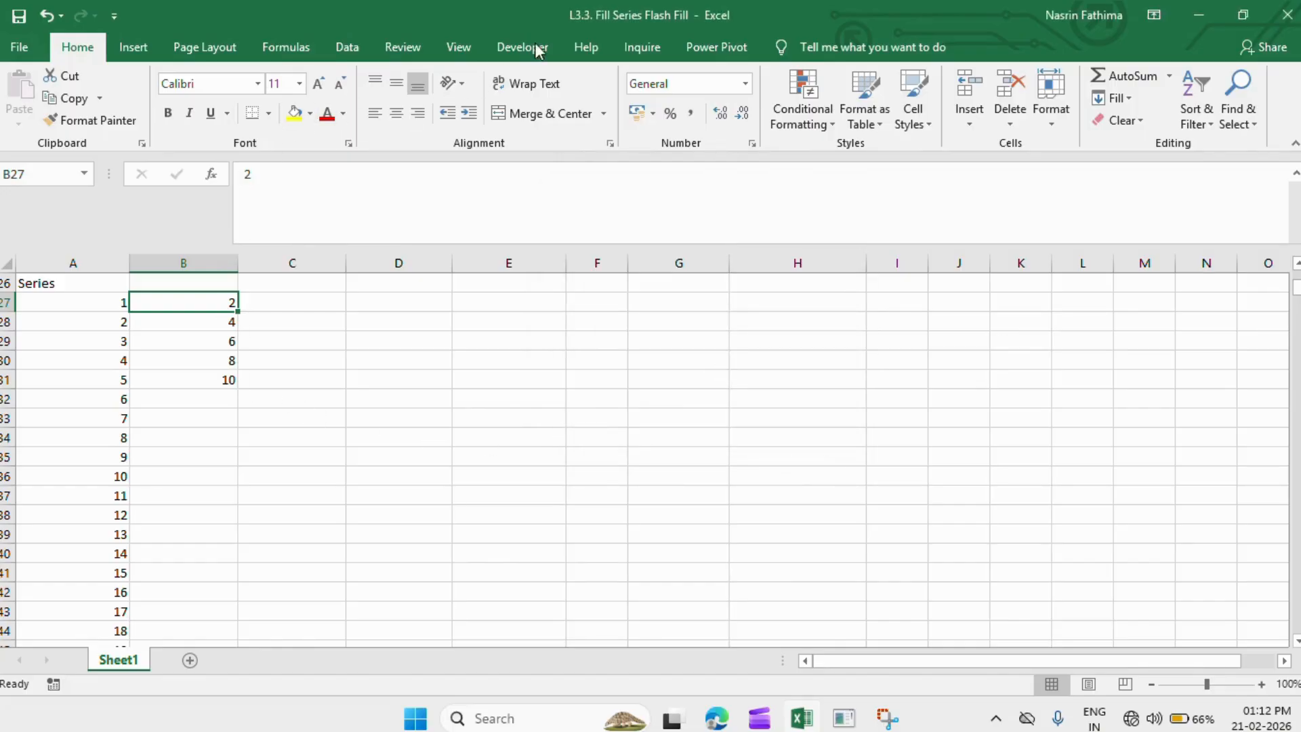
# - Start C27 at 10 and apply a Rows series with step 10 and stop value 100
pyautogui.click(275, 308)
pyautogui.write('10')
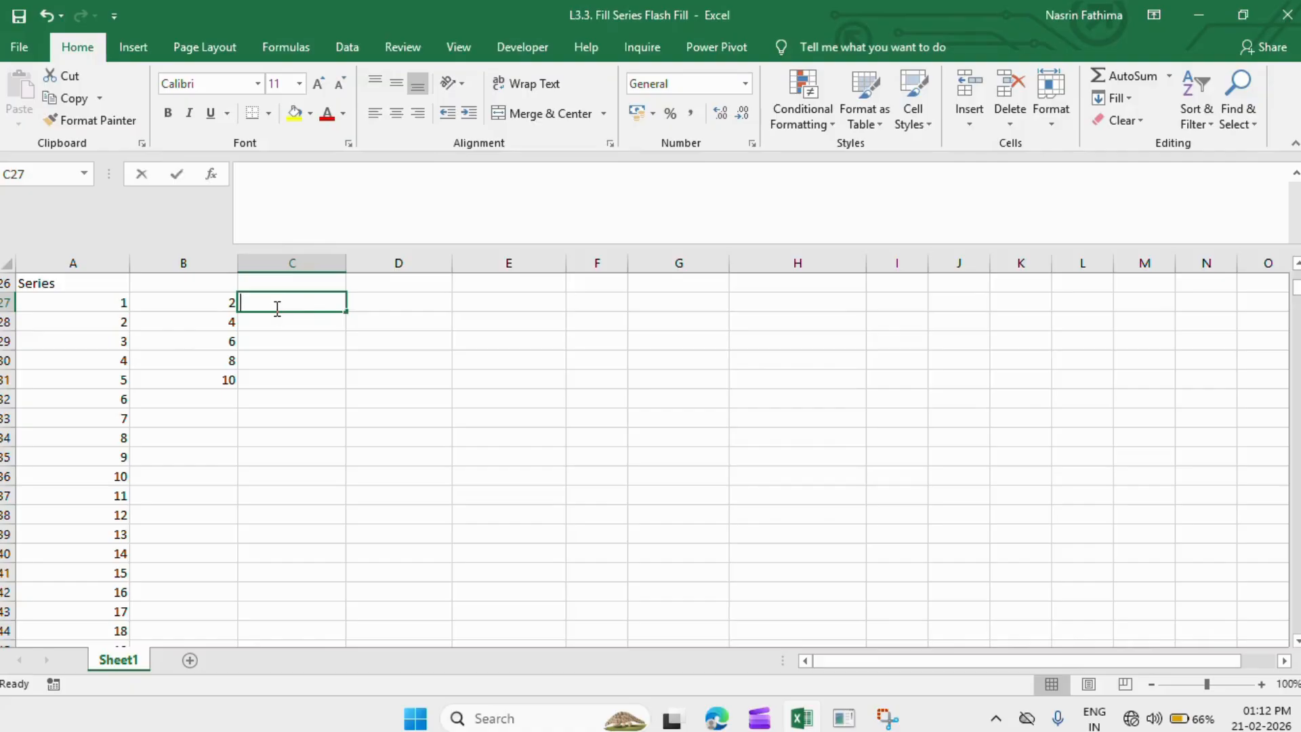
pyautogui.press('Return')
pyautogui.click(278, 302)
pyautogui.click(1115, 100)
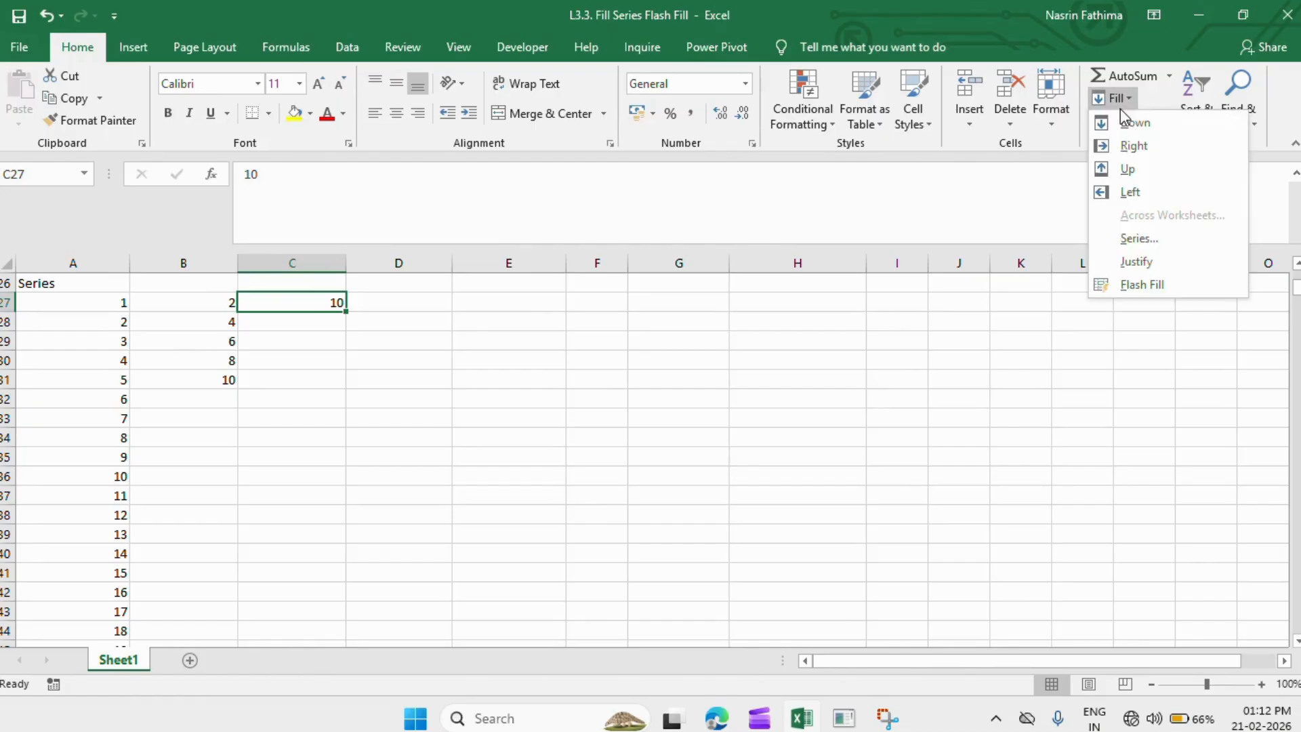
pyautogui.click(1117, 236)
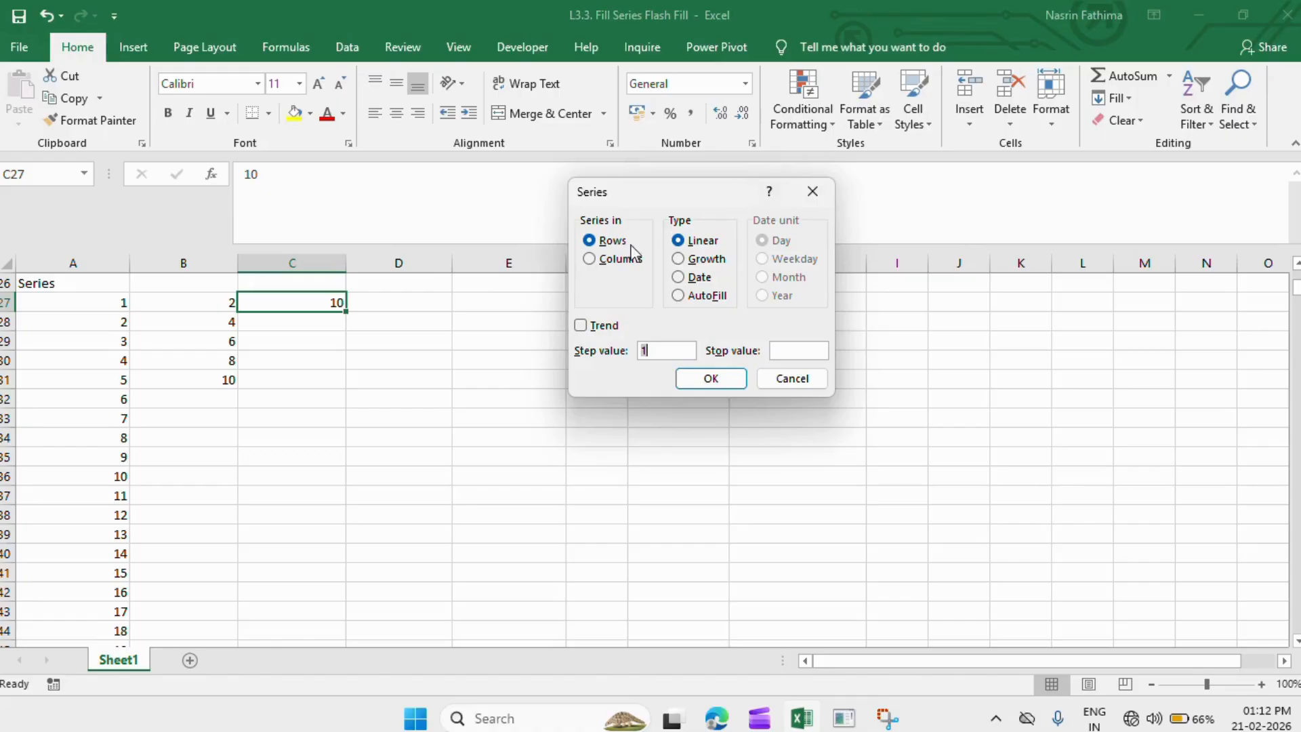
pyautogui.click(590, 260)
pyautogui.click(589, 241)
pyautogui.click(655, 348)
pyautogui.click(704, 385)
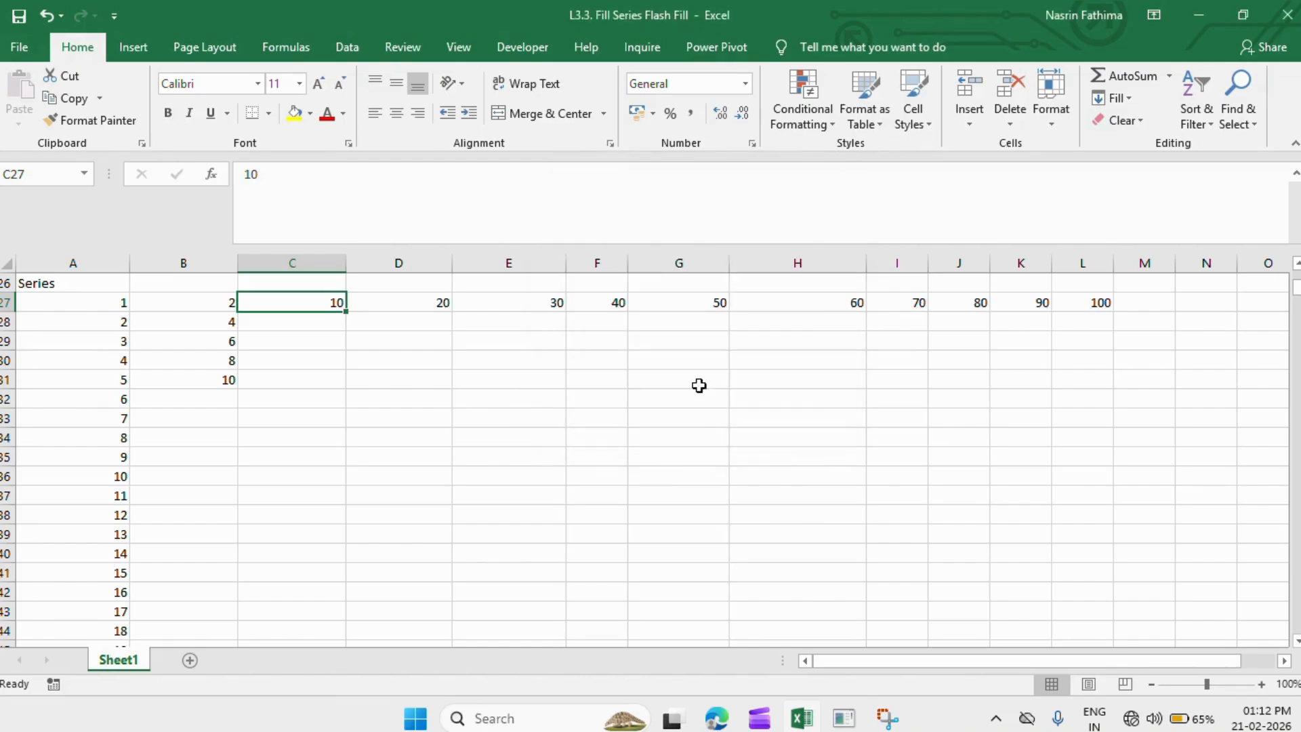